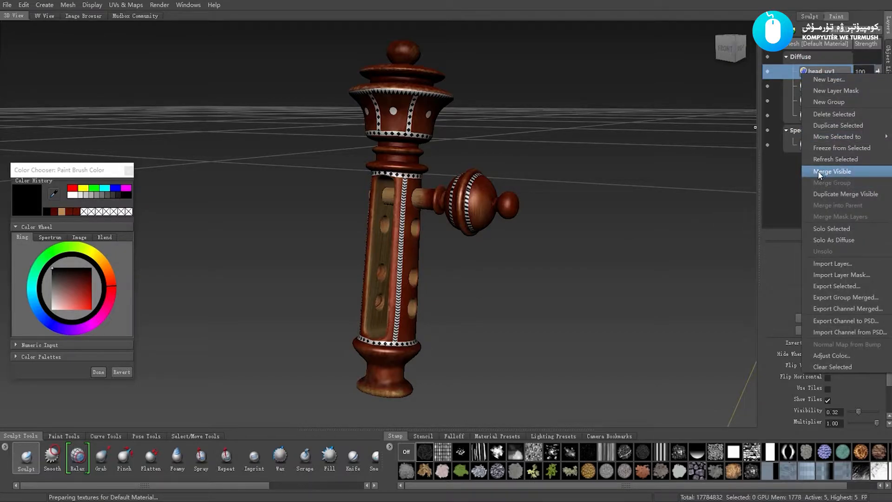
Merge the visible diffuse layers and export the merged layer to the Tex folder as bash_diff in Targa 8 bit RGBA format
left_click(848, 171)
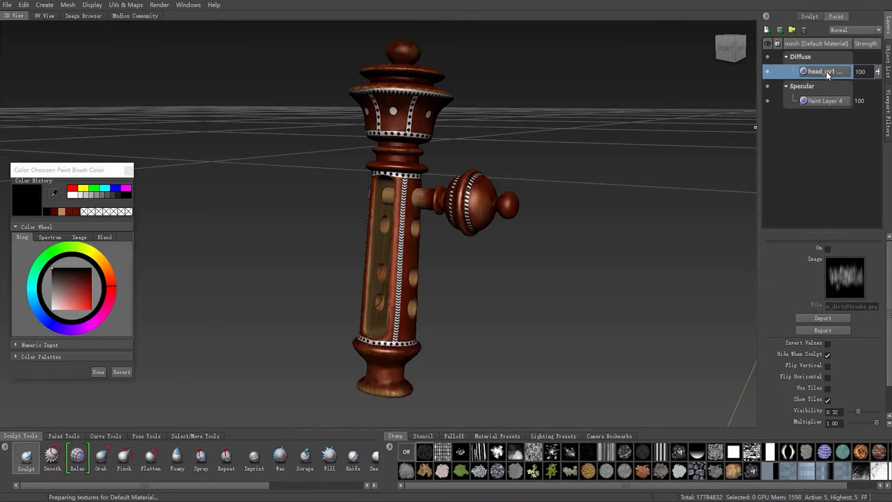
right_click(826, 71)
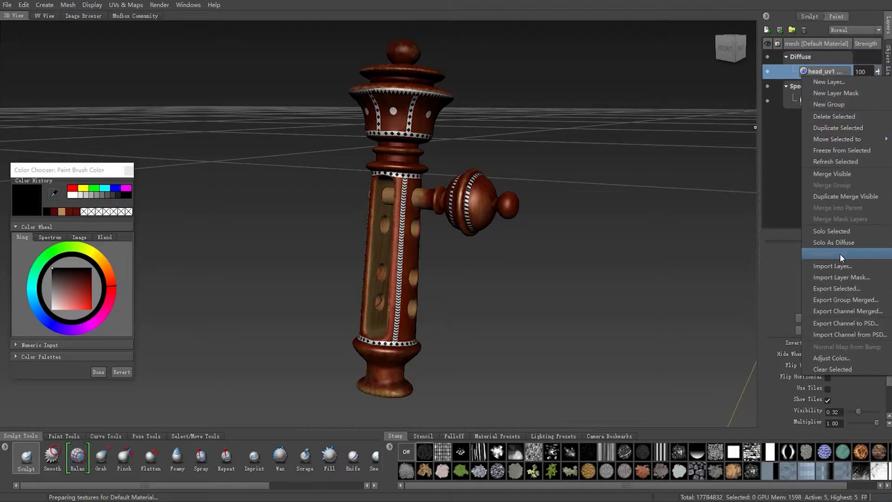
left_click(831, 287)
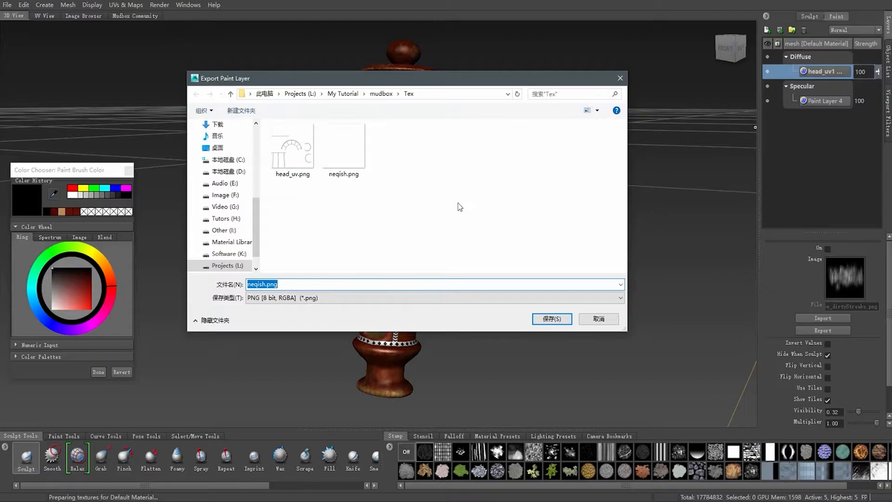
left_click(453, 214)
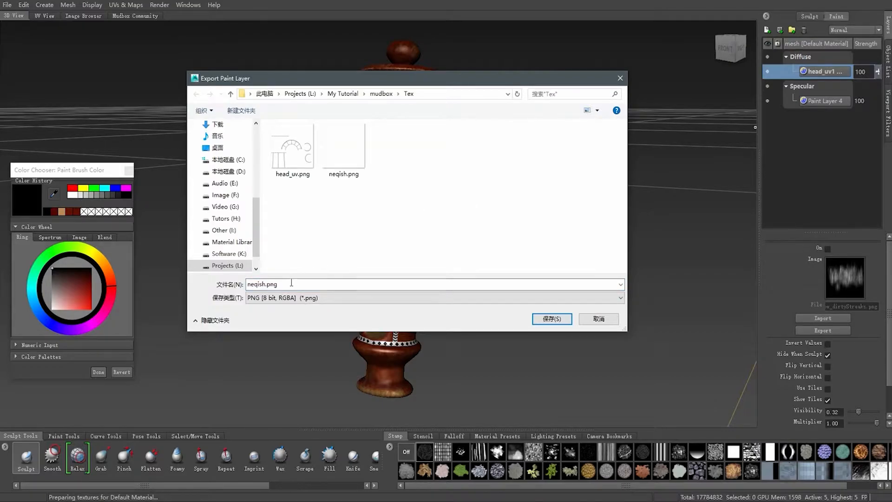
left_click(291, 284)
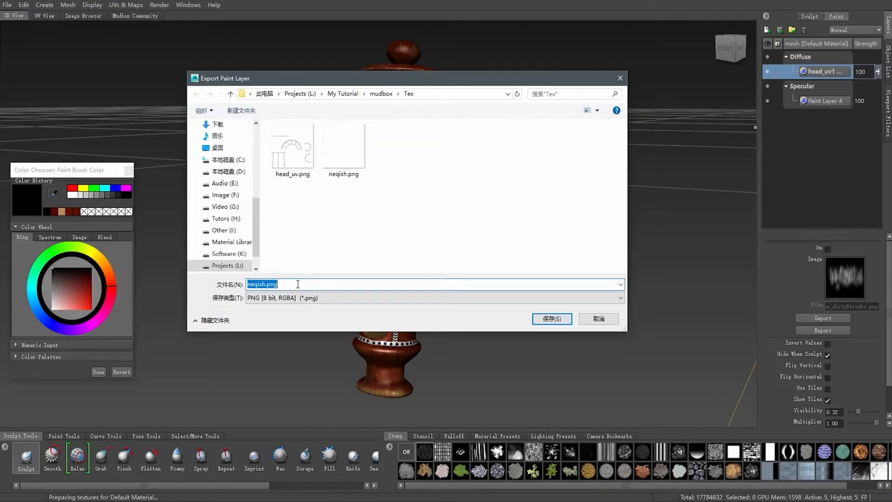
type("bash_diff")
left_click(312, 297)
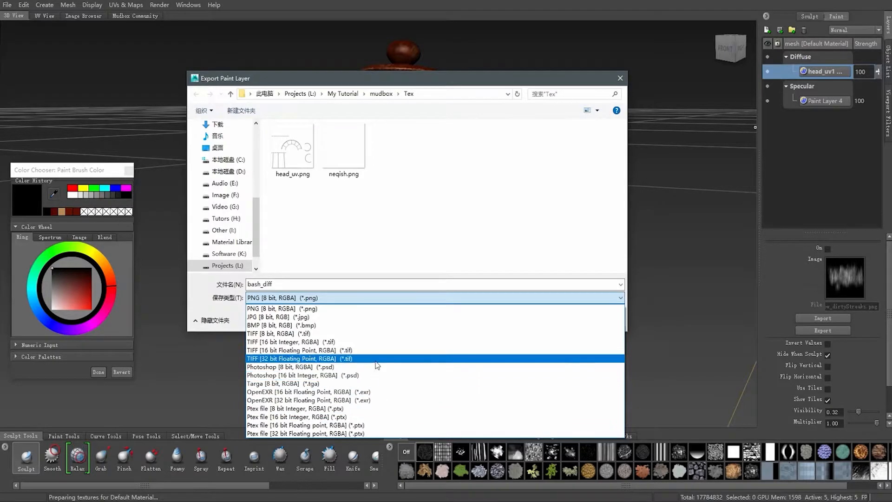
left_click(349, 384)
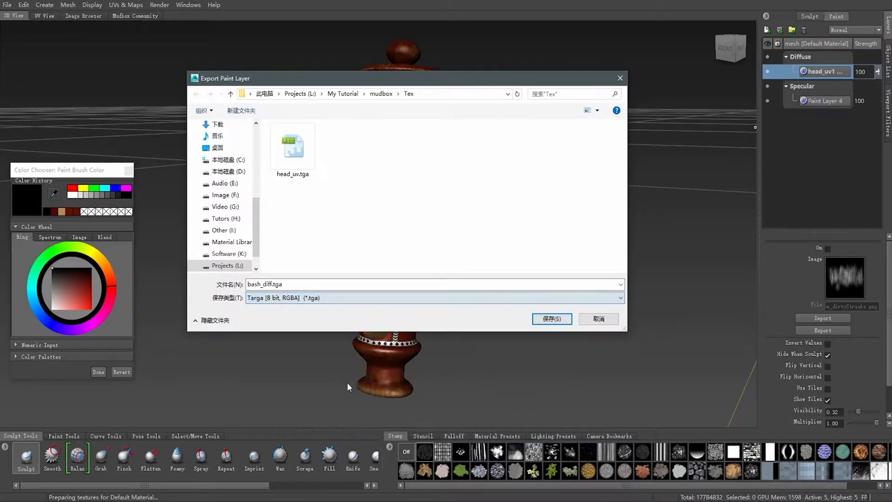
left_click(549, 321)
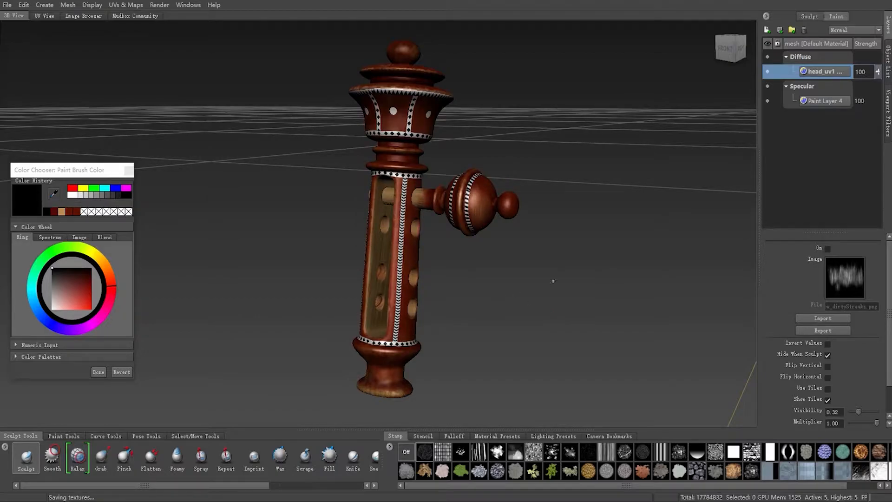
Export the specular Paint Layer 4 to the Tex folder as bash_Spec.tga
left_click(820, 102)
right_click(821, 102)
mouse_move(818, 169)
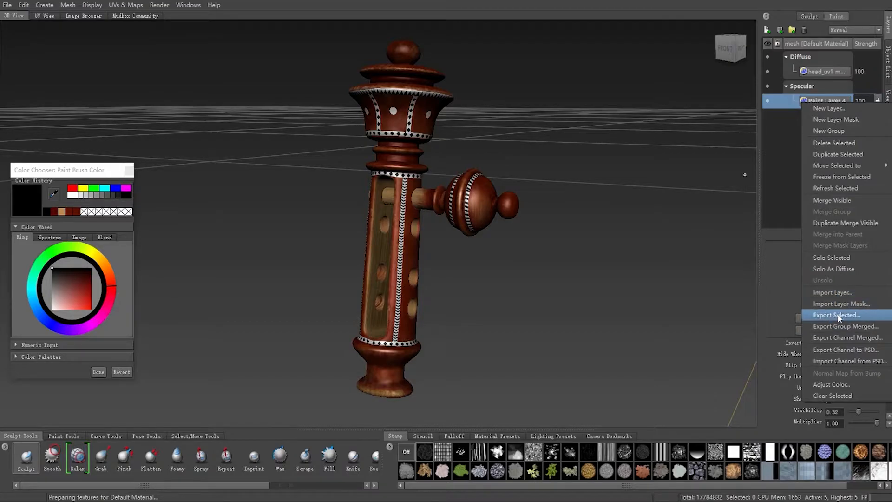
left_click(828, 314)
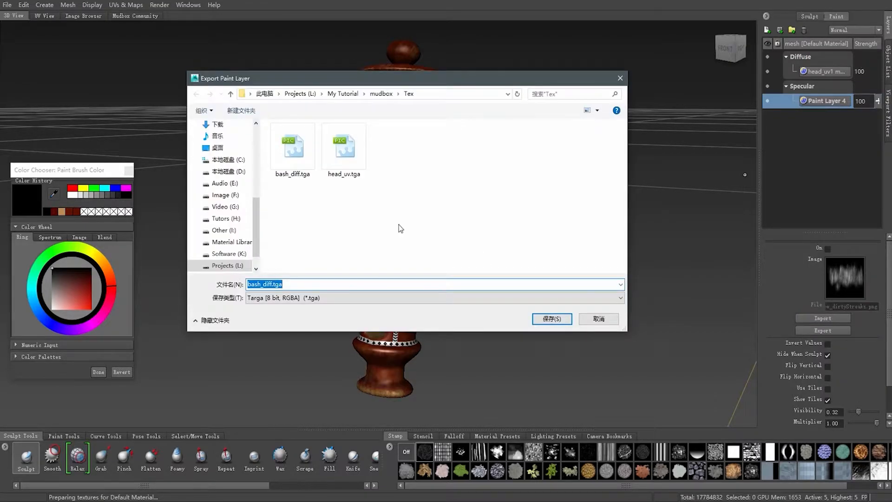
left_click(292, 149)
double_click(275, 283)
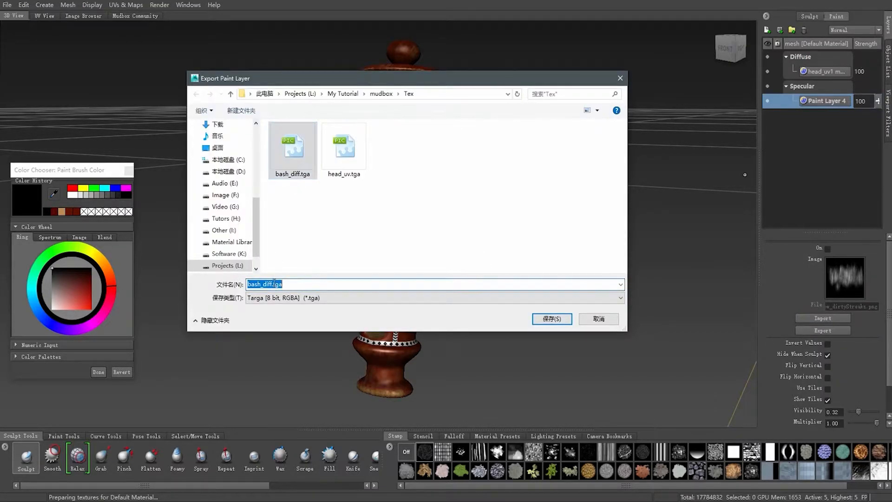
left_click(272, 284)
key("BackSpace")
key("BackSpace")
key("BackSpace")
key("BackSpace")
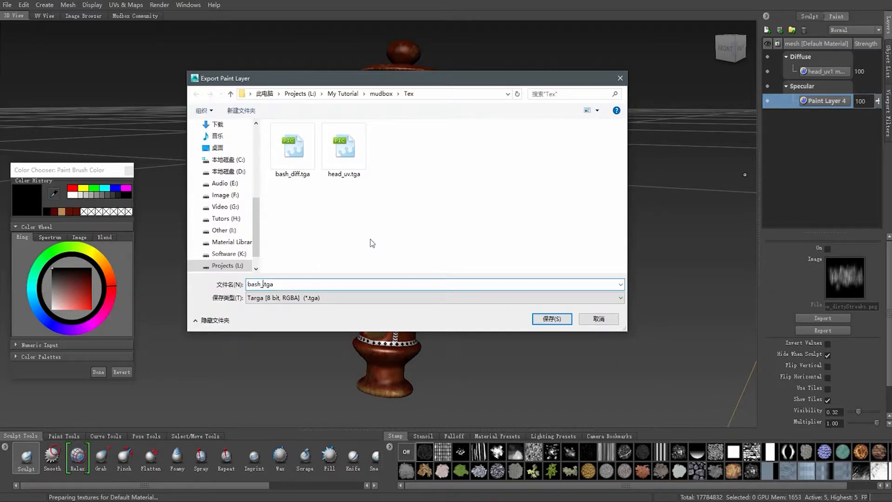
type("Spec")
key("Return")
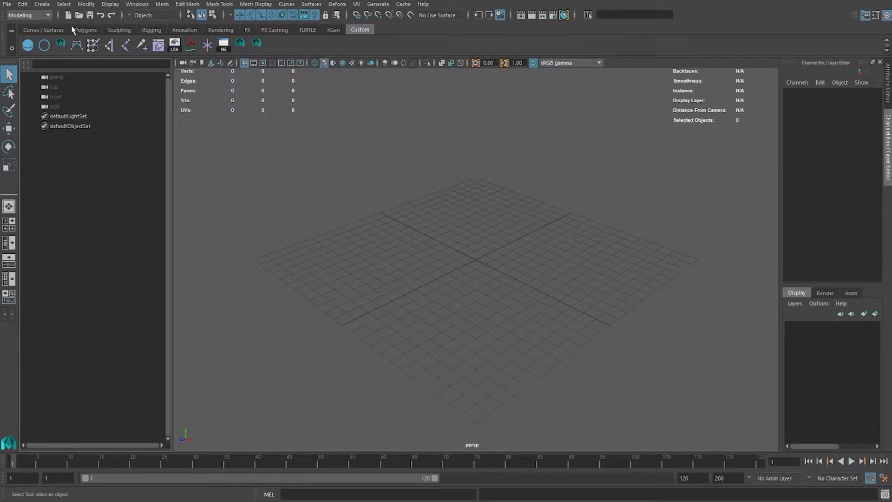
Switch to Maya and open the bowed instrument scene from L:\My Tutorial\2_scenes
left_click(79, 15)
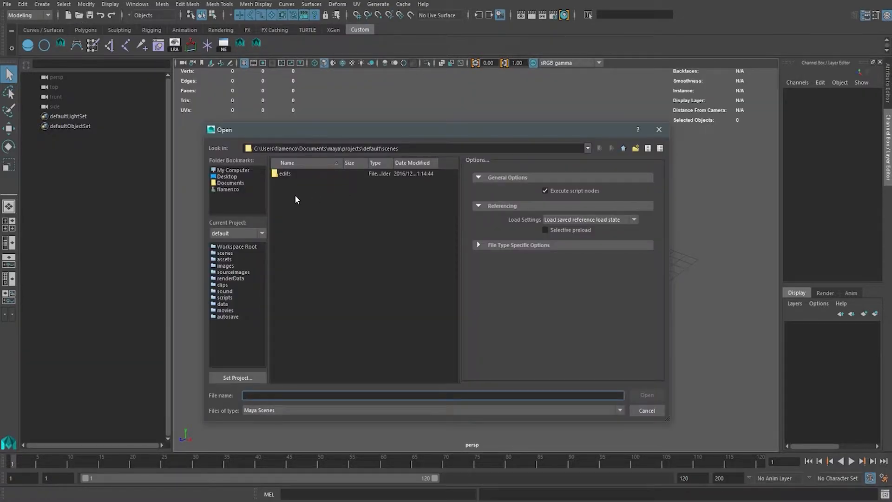
left_click(233, 171)
double_click(292, 242)
double_click(297, 174)
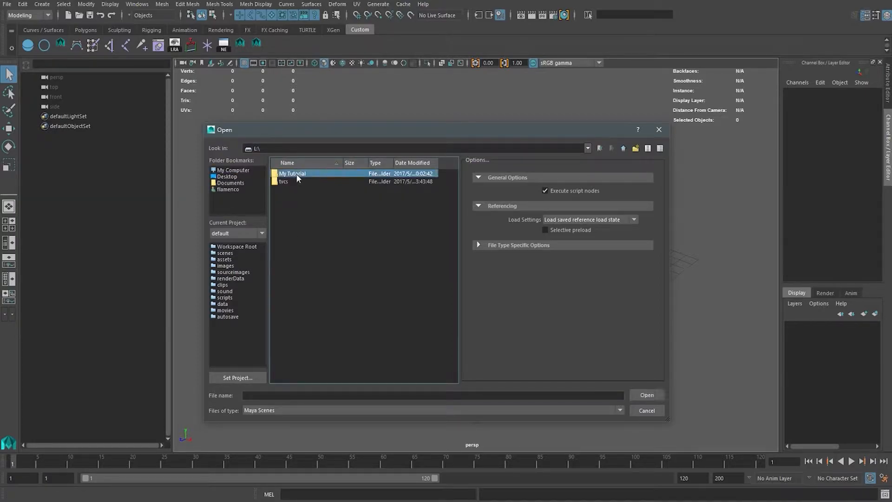
left_click(288, 214)
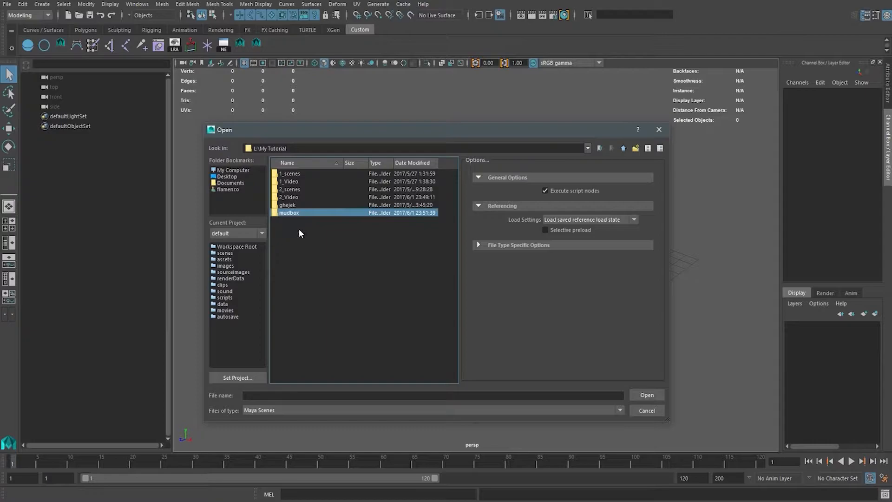
key("Up")
key("Up")
key("Up")
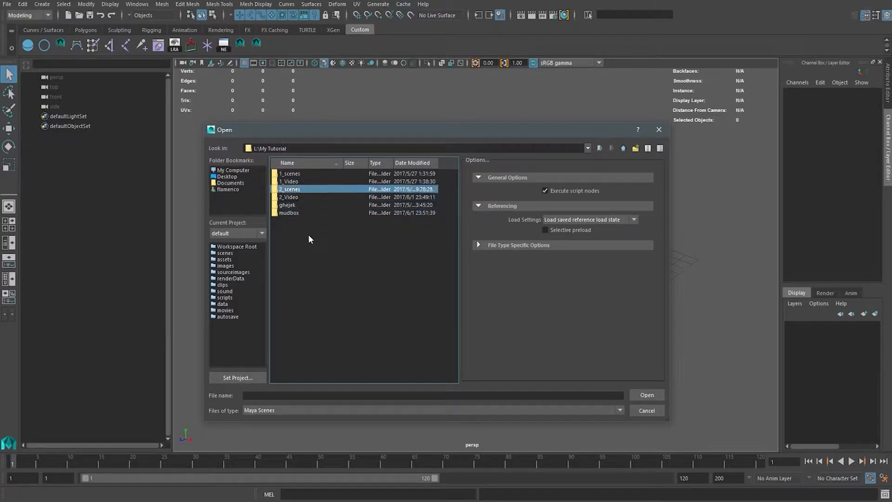
key("Return")
key("Down")
key("Down")
key("Down")
key("Return")
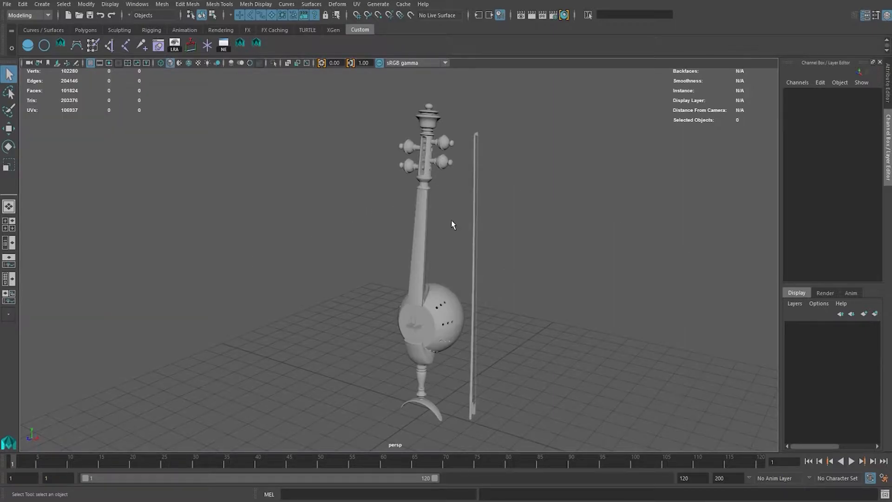
Assign a new Blinn material to the instrument's four tuning pegs and its head piece
middle_click_drag(403, 230, 393, 280, "alt")
right_click_drag(434, 258, 484, 286, "alt")
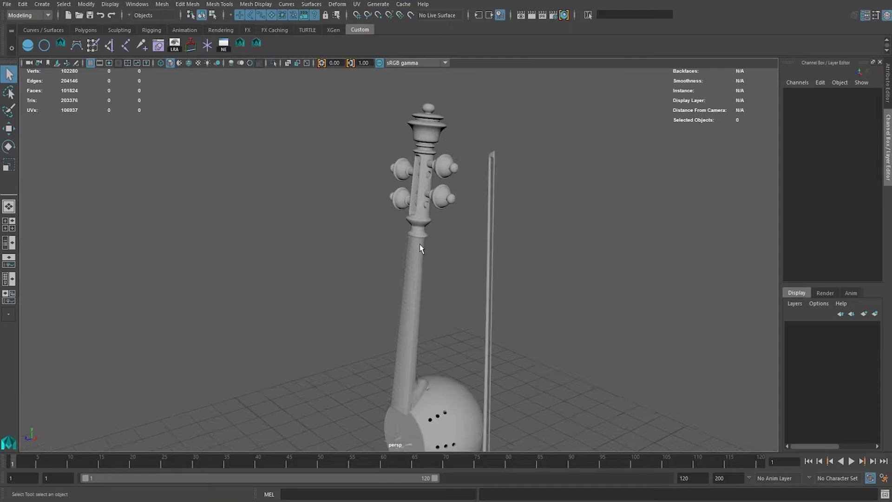
left_click_drag(420, 244, 458, 234, "alt")
key("w")
scroll(448, 260, "up", 3)
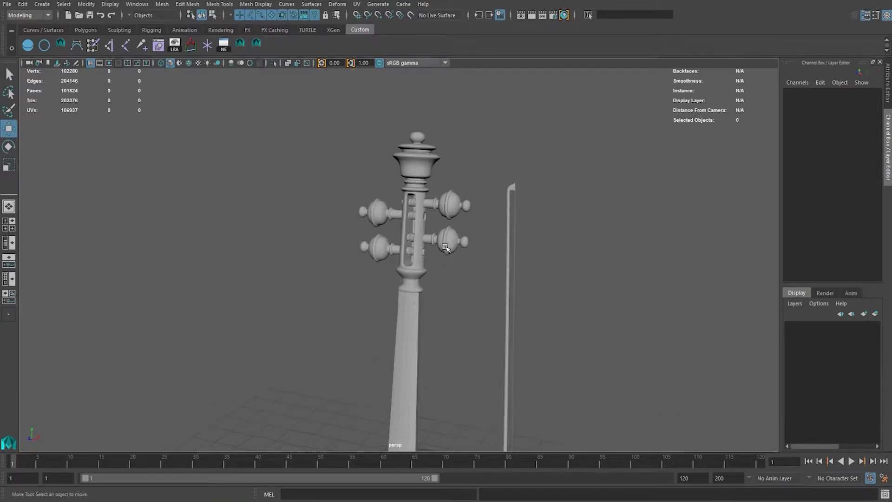
scroll(460, 253, "up", 3)
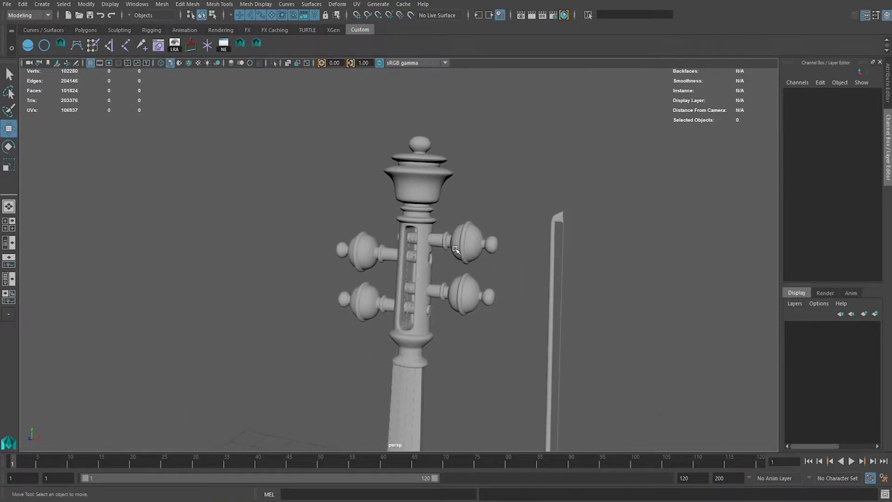
left_click(474, 248)
left_click(479, 297, "shift")
left_click(366, 310, "shift")
left_click(358, 264, "shift")
left_click(428, 188, "shift")
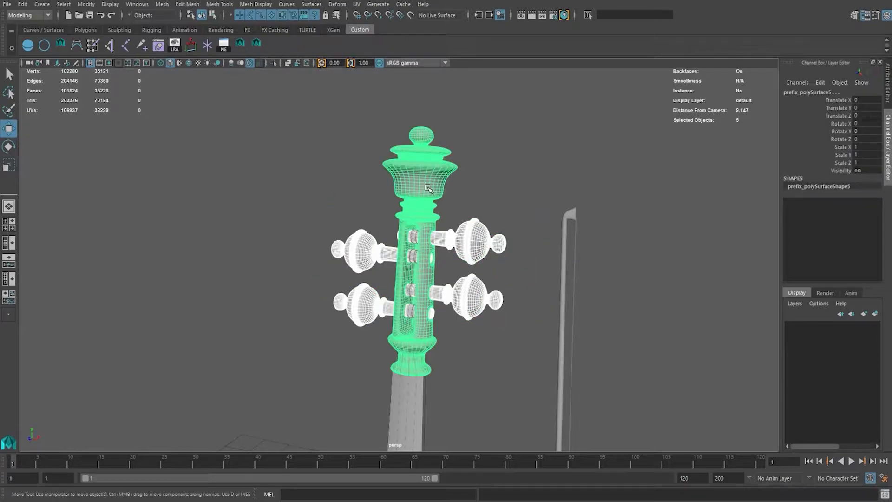
right_click_drag(446, 151, 517, 406)
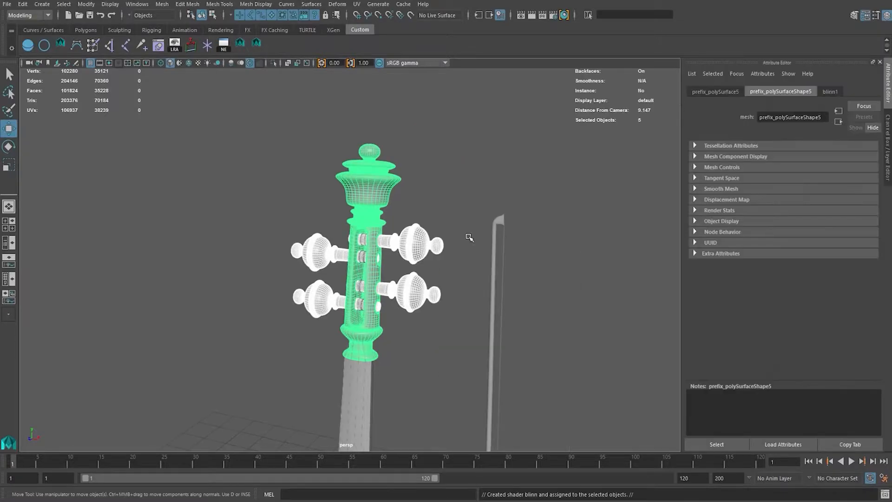
Connect a File texture node to the Color attribute of the new Blinn material
left_click(830, 91)
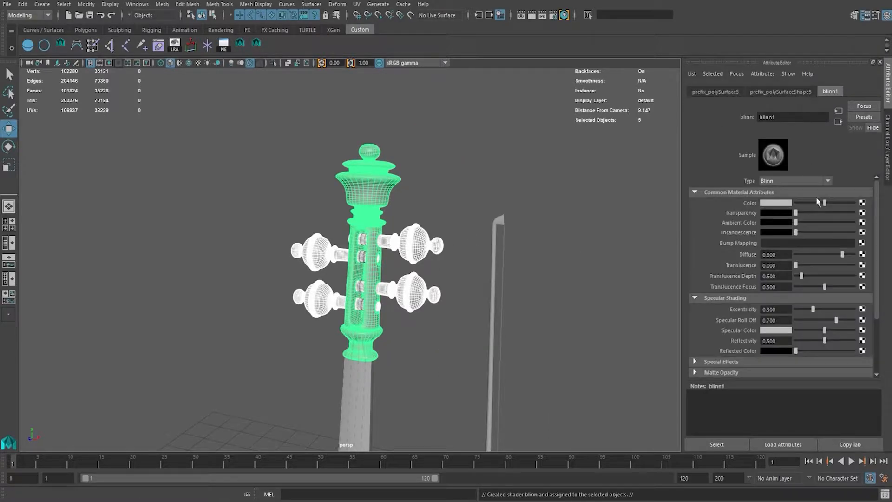
left_click(863, 203)
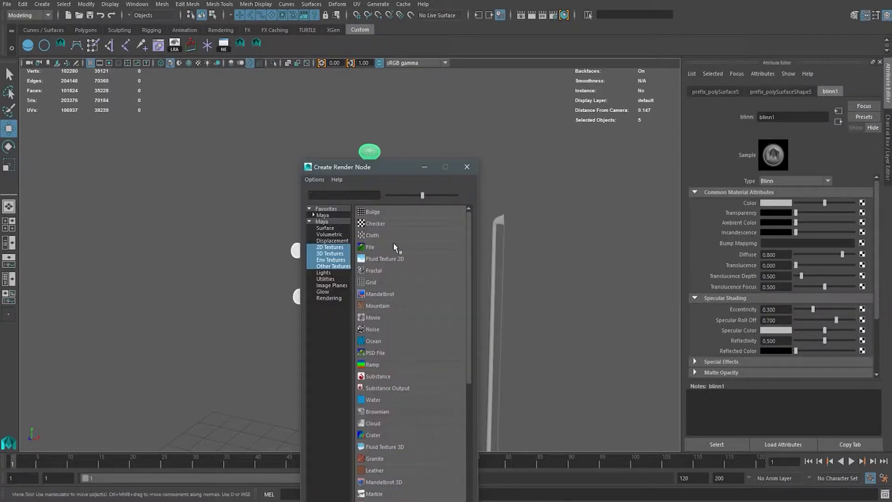
left_click(393, 249)
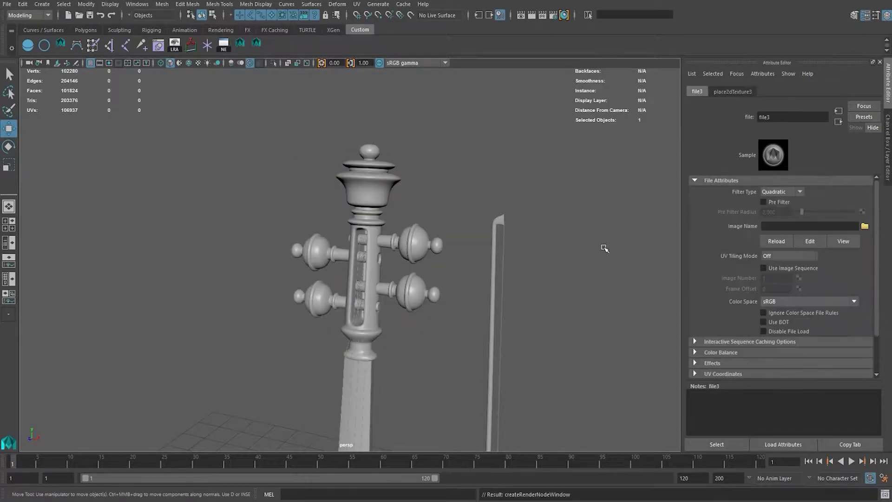
Load bash_diff.tga from L:\My Tutorial\mudbox\Tex as the file node's image
left_click(865, 226)
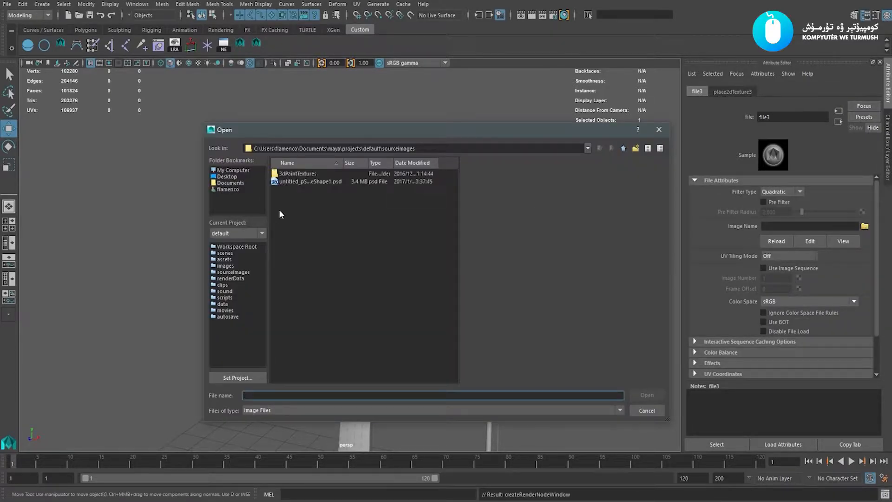
left_click(290, 193)
key("BackSpace")
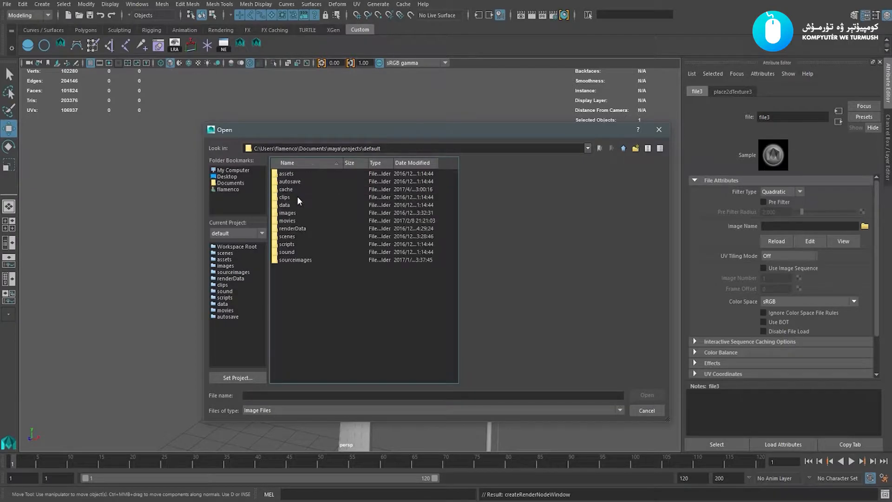
left_click(234, 171)
double_click(292, 244)
double_click(289, 175)
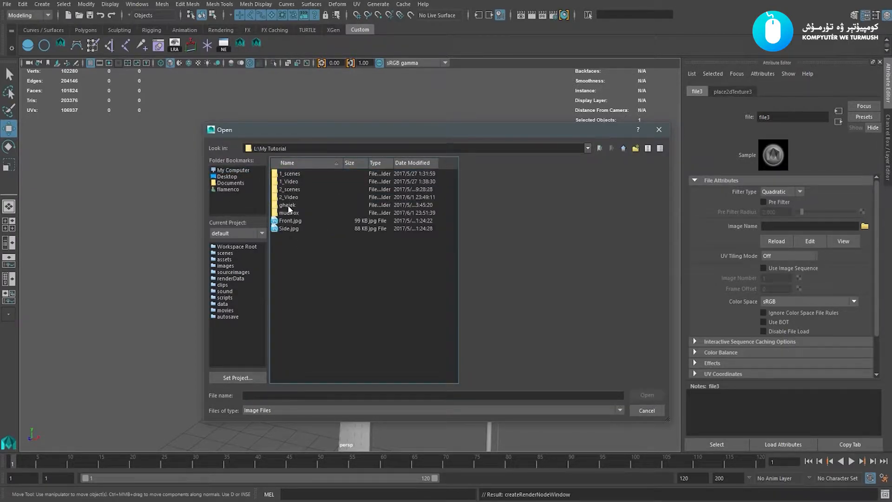
double_click(289, 213)
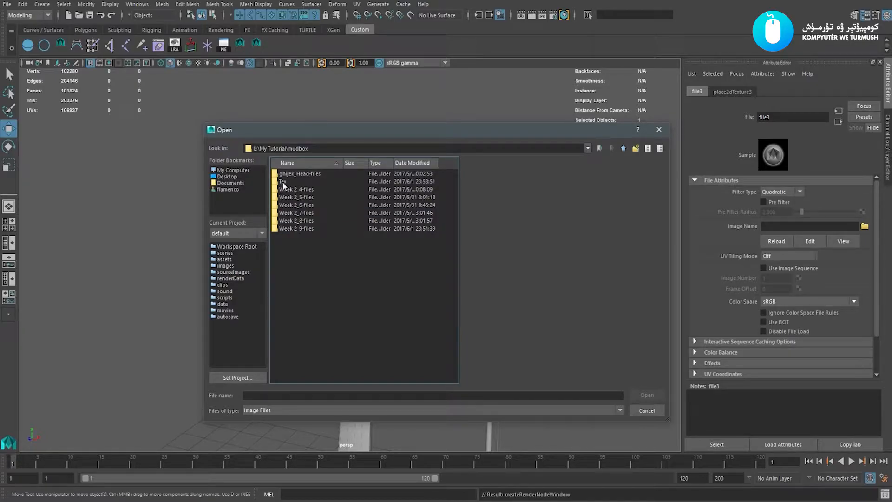
double_click(282, 182)
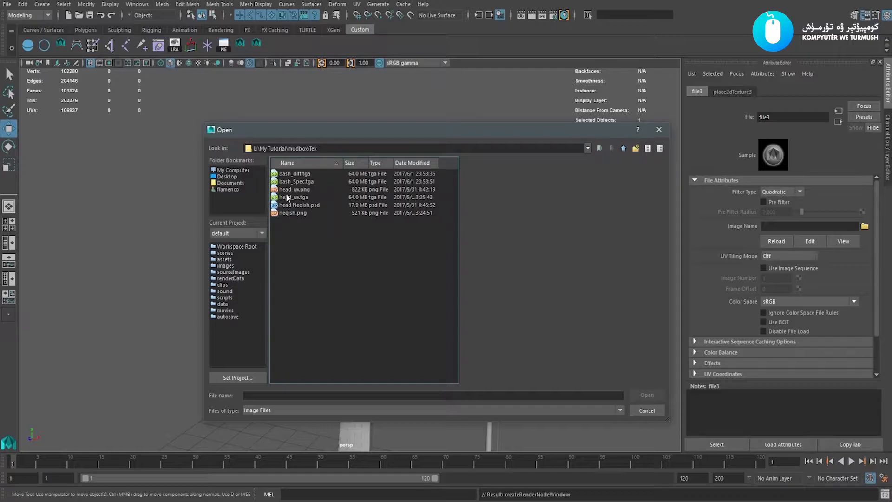
double_click(294, 175)
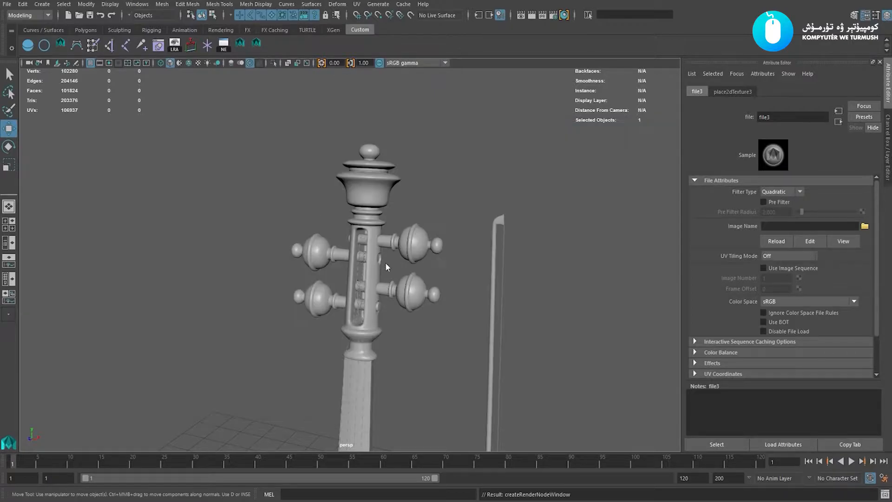
Turn on textured display in the viewport and inspect the diffuse texture on the head and pegs up close
left_click(199, 63)
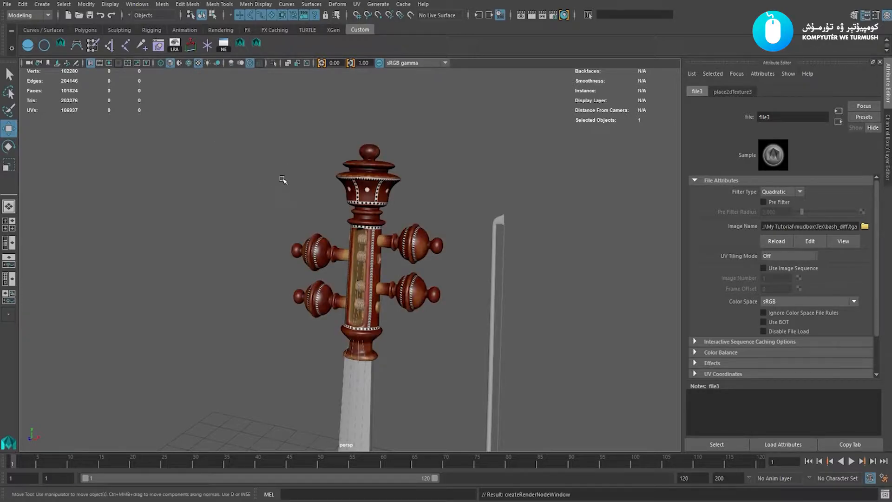
scroll(411, 255, "up", 5)
scroll(411, 256, "up", 5)
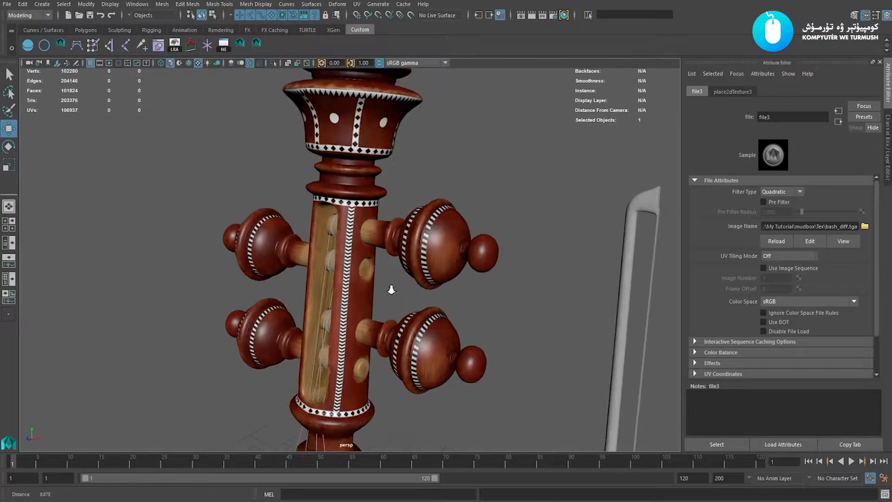
scroll(447, 250, "down", 4)
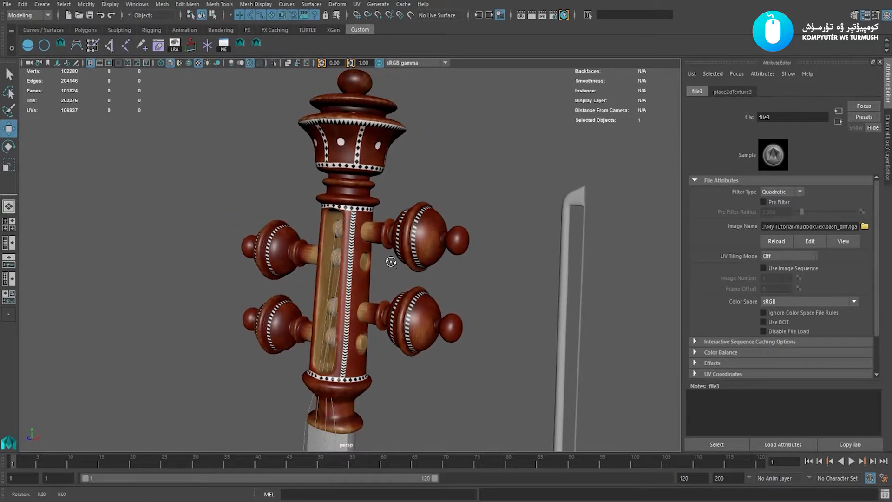
Connect a File texture node to the Specular Color attribute of the head's Blinn material
scroll(390, 262, "down", 4)
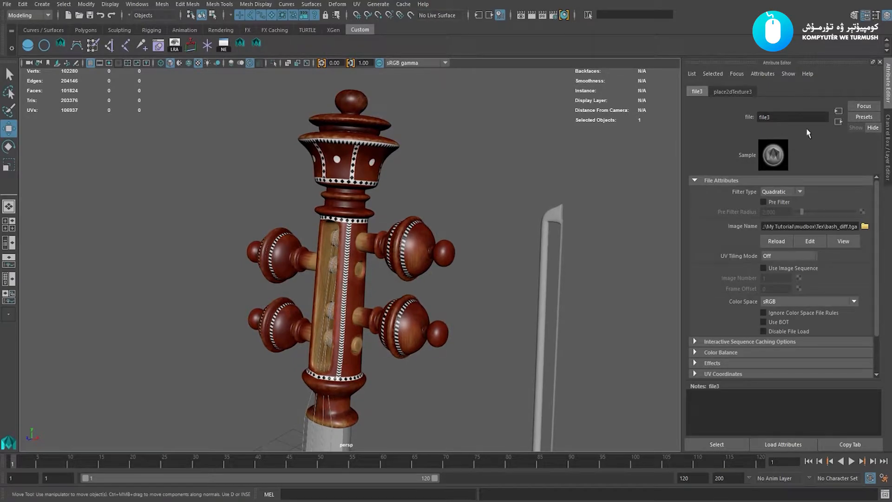
left_click(839, 121)
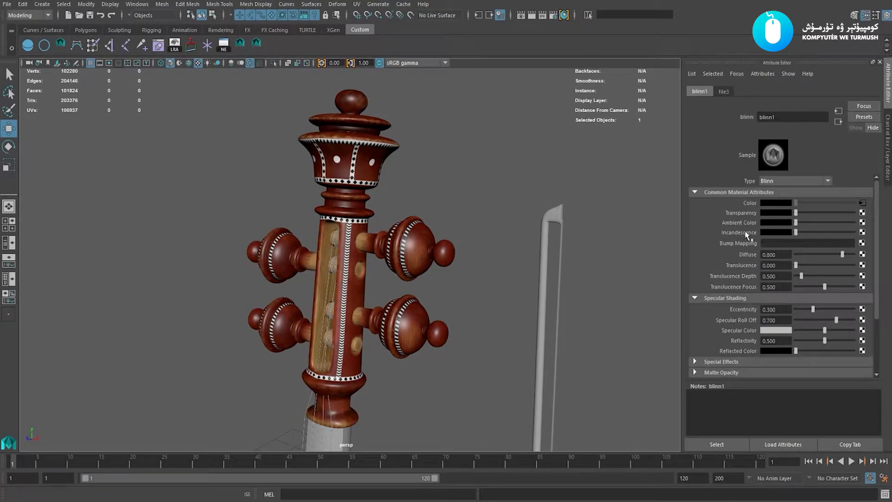
scroll(737, 285, "down", 2)
scroll(735, 285, "up", 1)
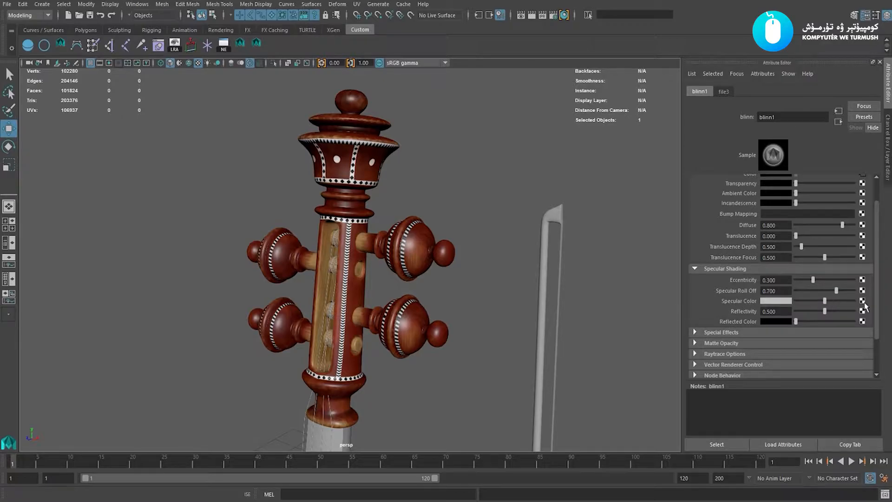
left_click(862, 301)
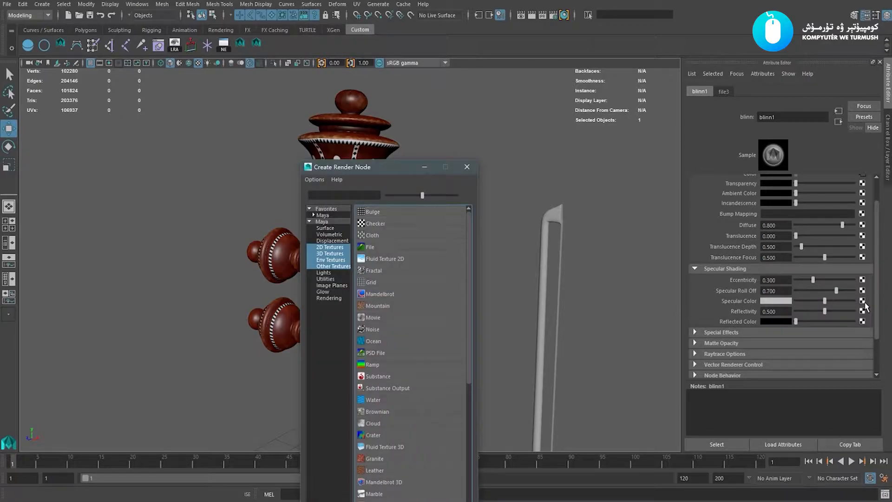
left_click(395, 247)
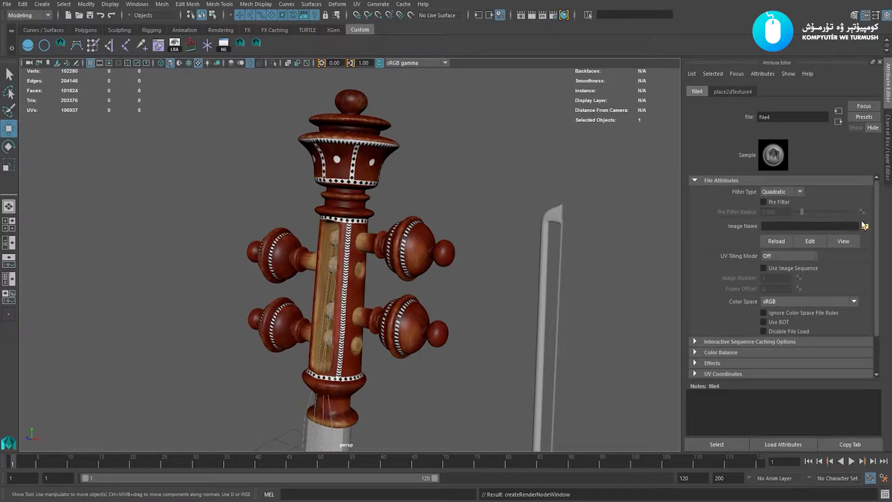
Load bash_Spec.tga from L:\My Tutorial\mudbox\Tex as the specular file node's image
left_click(865, 226)
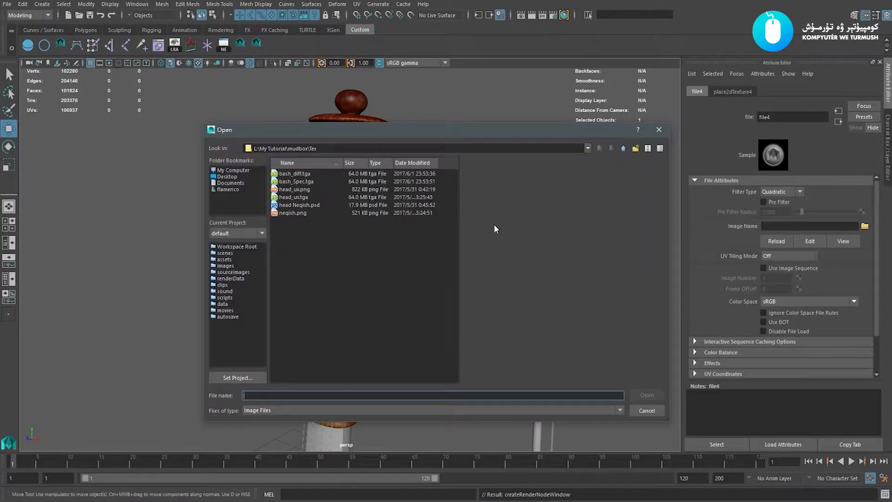
left_click(303, 174)
double_click(298, 186)
left_click_drag(399, 288, 438, 253, "alt")
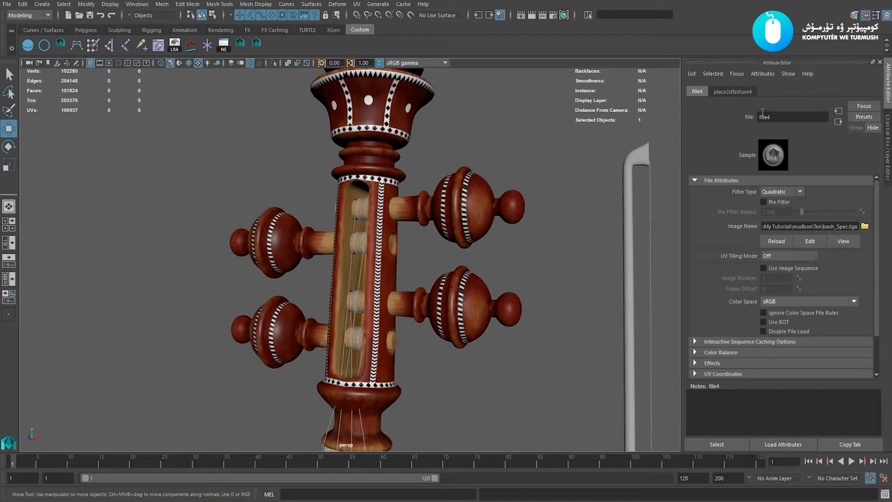
Return to the Blinn material's attributes and lower its Reflectivity to about 0.049
left_click(839, 123)
left_click_drag(467, 183, 489, 181, "alt")
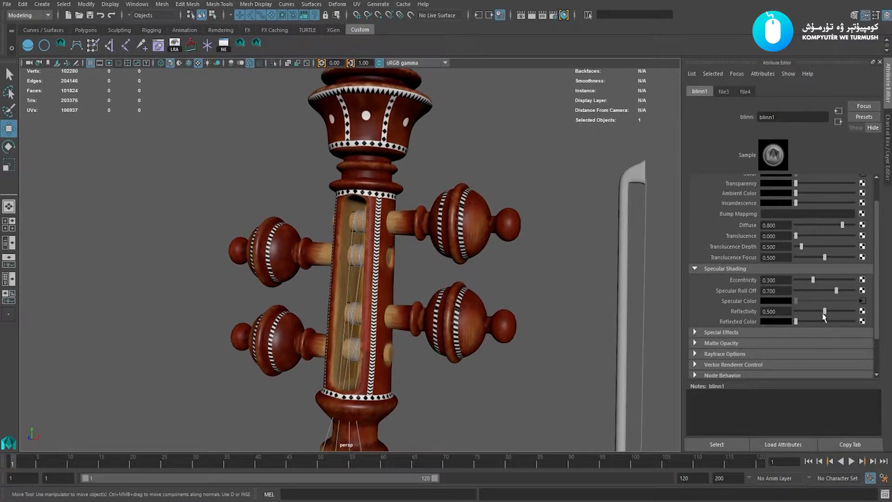
left_click_drag(823, 315, 799, 315)
Examine the specular highlights on the head and pegs from several angles and distances
left_click_drag(443, 218, 426, 196, "alt")
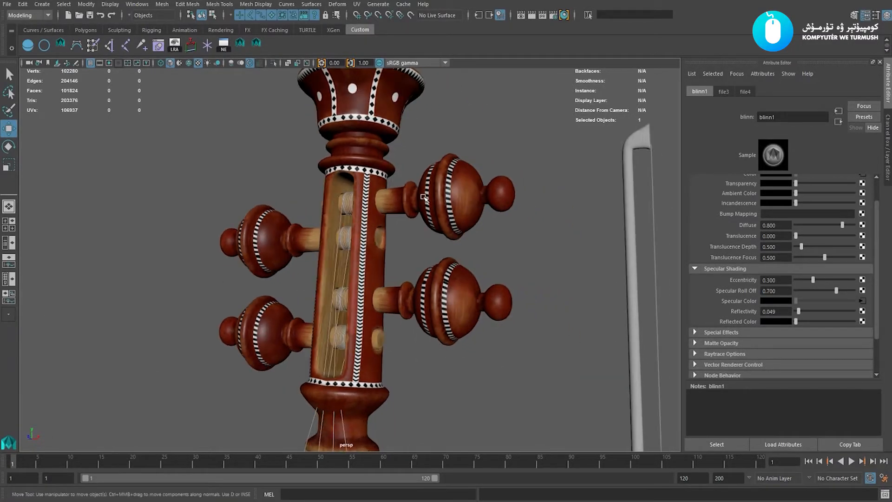
middle_click_drag(399, 153, 388, 214, "alt")
right_click_drag(388, 213, 425, 274, "alt")
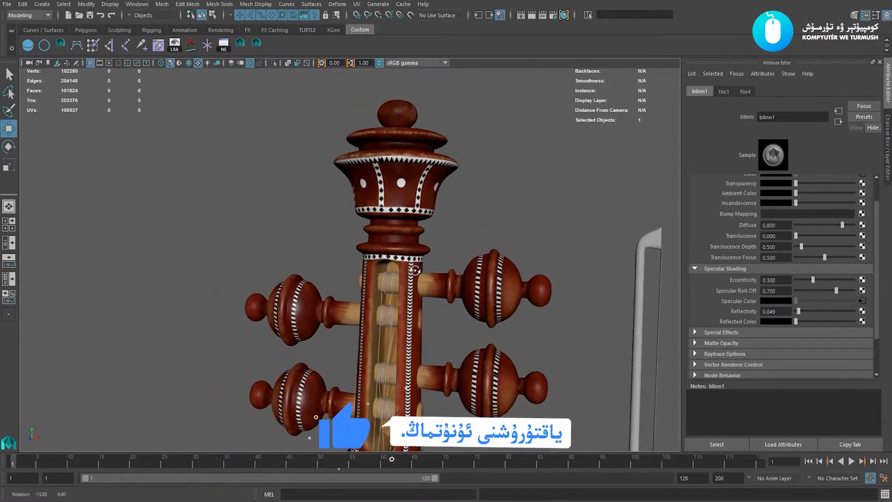
middle_click_drag(425, 274, 416, 207, "alt")
right_click_drag(416, 206, 363, 273, "alt")
left_click_drag(364, 273, 338, 270, "alt")
right_click_drag(339, 269, 427, 310, "alt")
middle_click_drag(427, 310, 414, 250, "alt")
left_click_drag(414, 250, 553, 255, "alt")
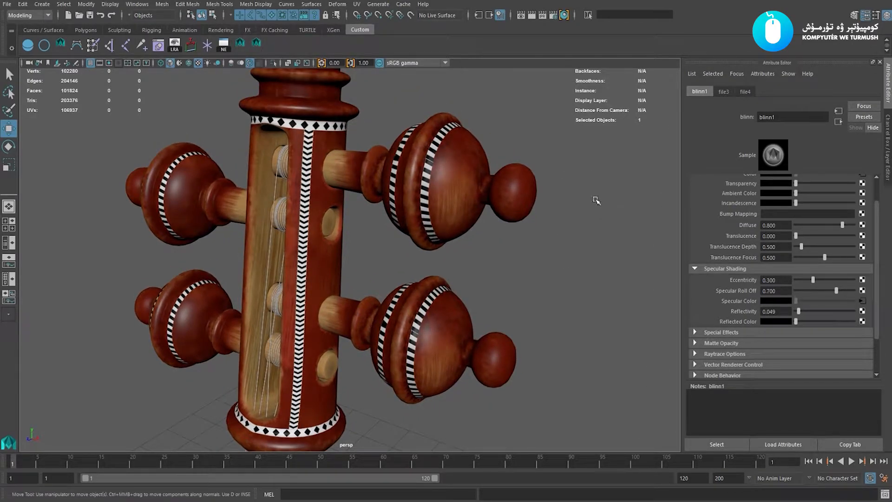
Set the Blinn material's Reflectivity to 0.020 and check the highlights on a peg up close
left_click_drag(448, 233, 435, 243, "alt")
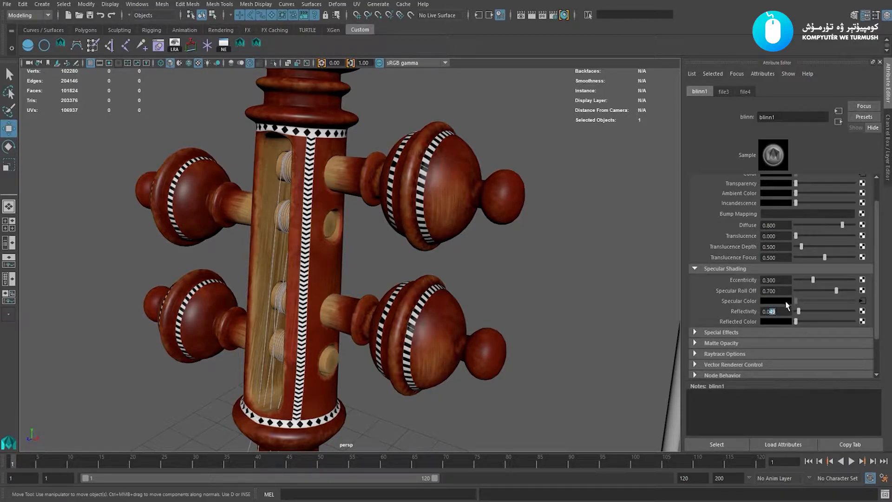
left_click_drag(609, 288, 581, 277, "alt")
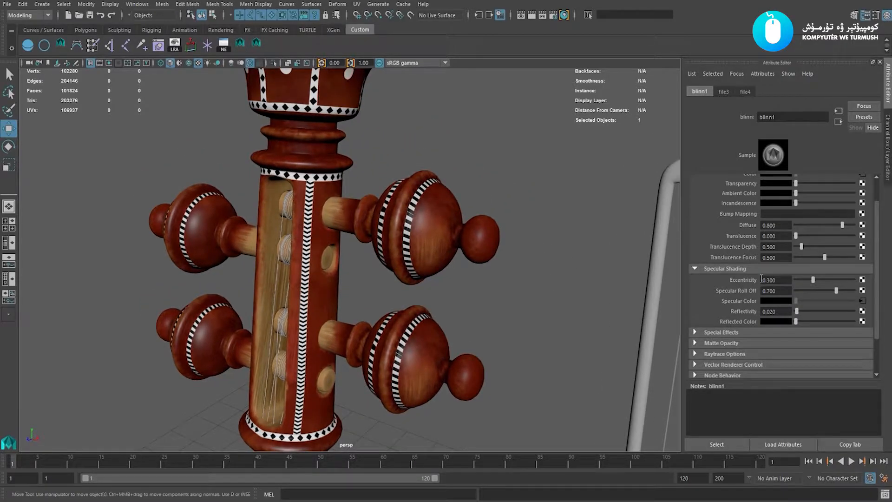
scroll(525, 258, "up", 5)
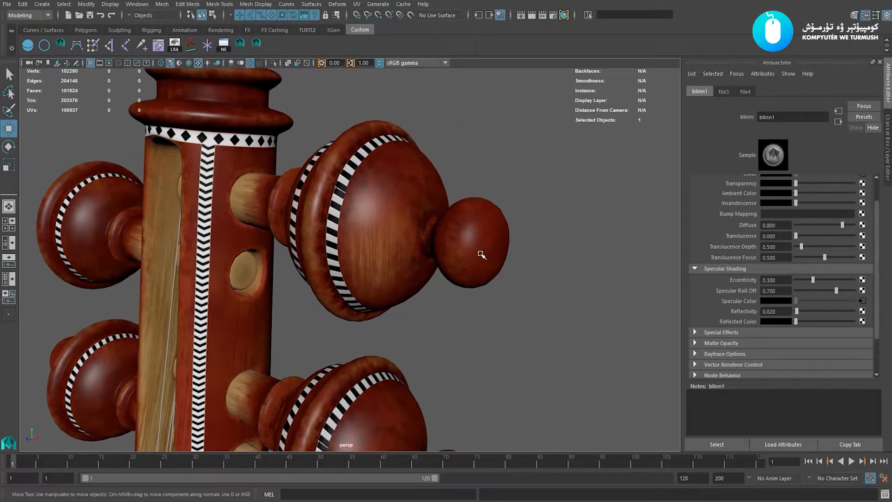
scroll(498, 245, "up", 2)
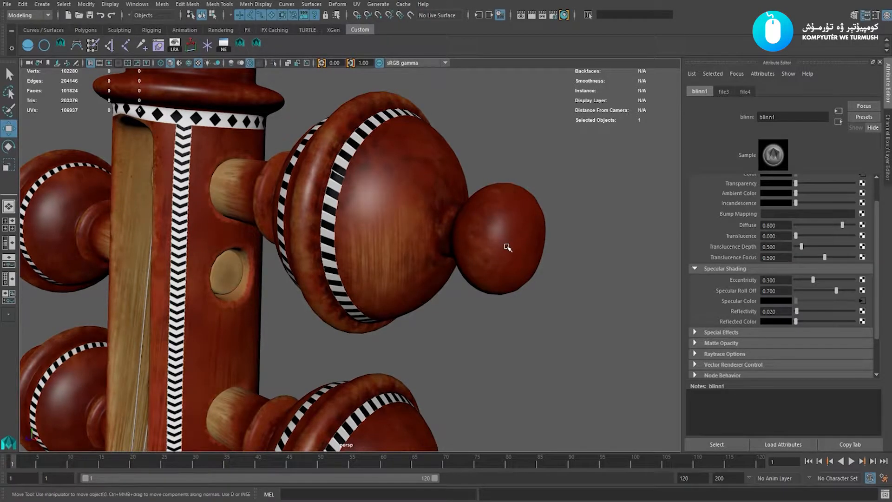
left_click_drag(506, 247, 524, 241, "alt")
scroll(672, 279, "up", 1)
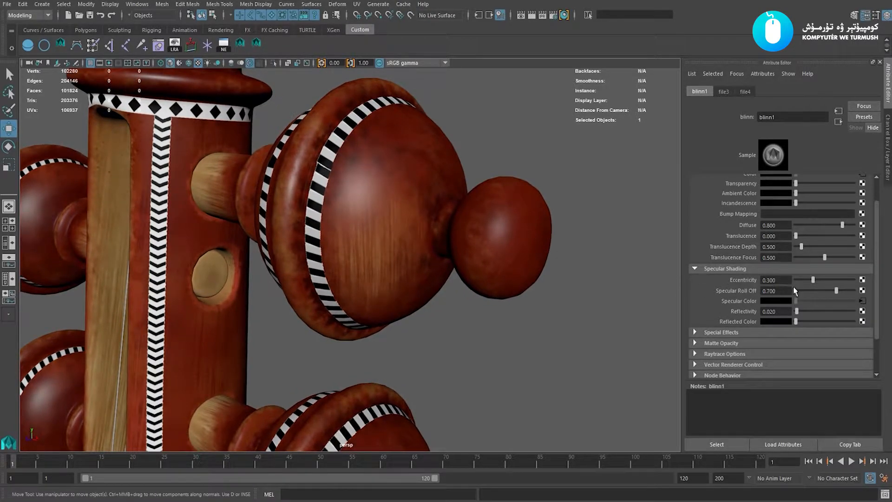
Reduce the Blinn material's Eccentricity to 0.200 to tighten its highlights
mouse_move(814, 282)
left_mouse_down()
mouse_move(845, 282)
mouse_move(805, 280)
left_mouse_up()
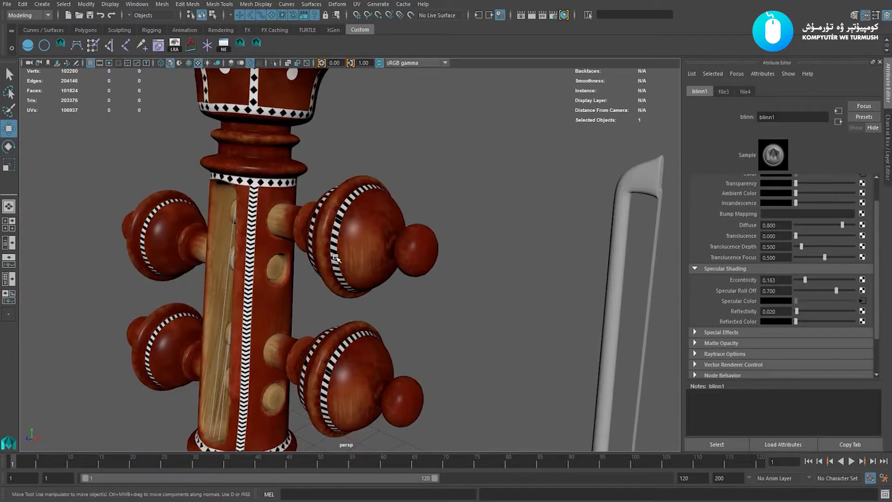
left_click_drag(325, 247, 411, 274, "alt")
right_click_drag(410, 275, 449, 288, "alt")
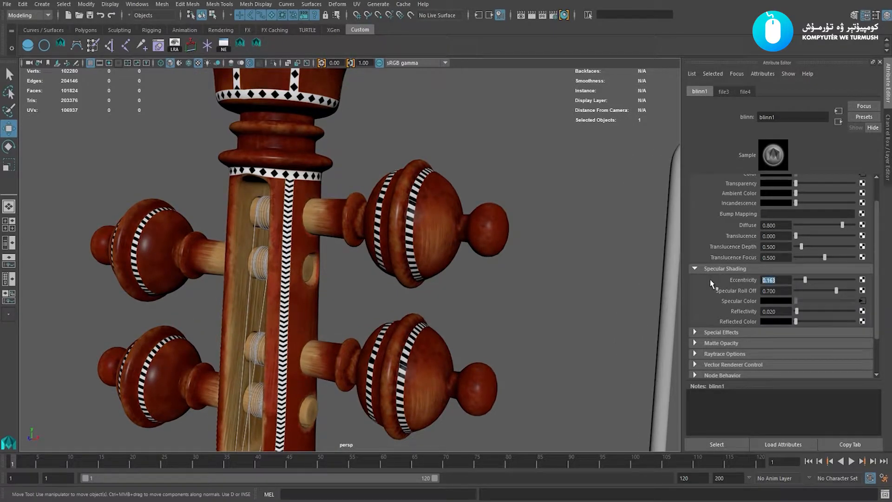
left_click_drag(420, 255, 428, 251, "alt")
right_click_drag(428, 251, 463, 246, "alt")
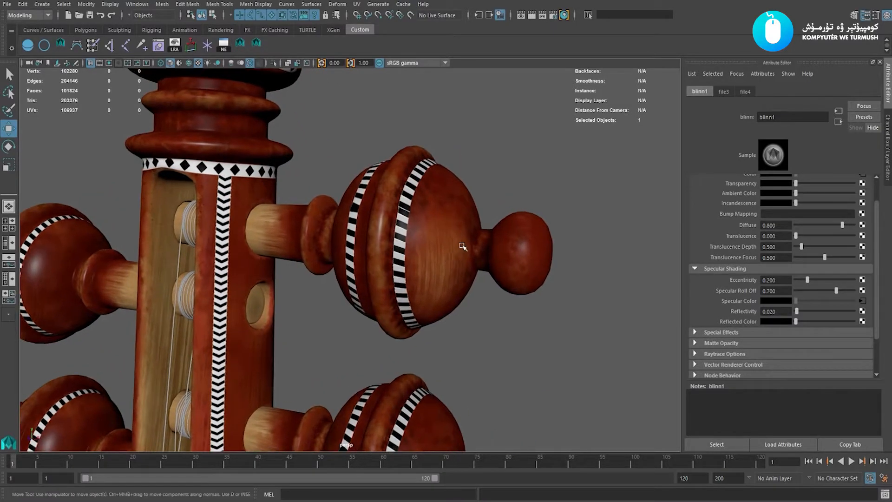
Set the Blinn material's Specular Roll Off to 1.000
middle_click_drag(463, 247, 454, 248, "alt")
left_click_drag(387, 268, 347, 241, "alt")
middle_click_drag(365, 215, 364, 267, "alt")
scroll(365, 267, "up", 2)
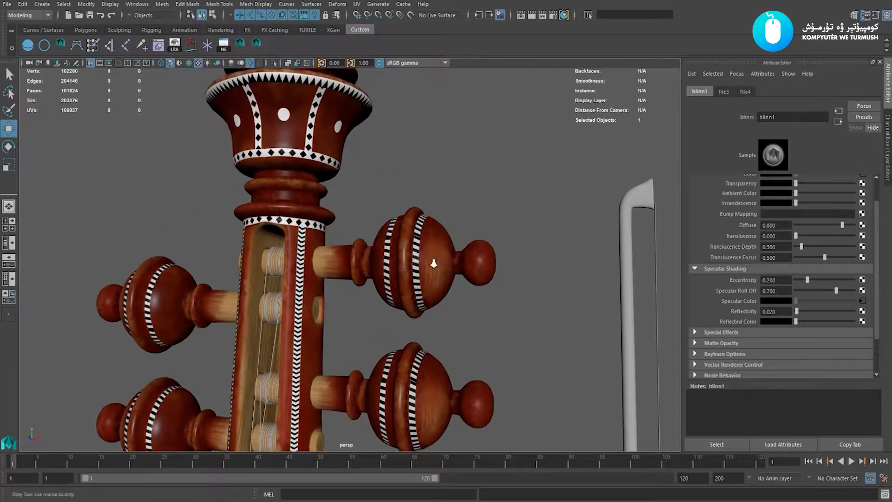
middle_click_drag(432, 261, 421, 277, "alt")
scroll(468, 303, "up", 4)
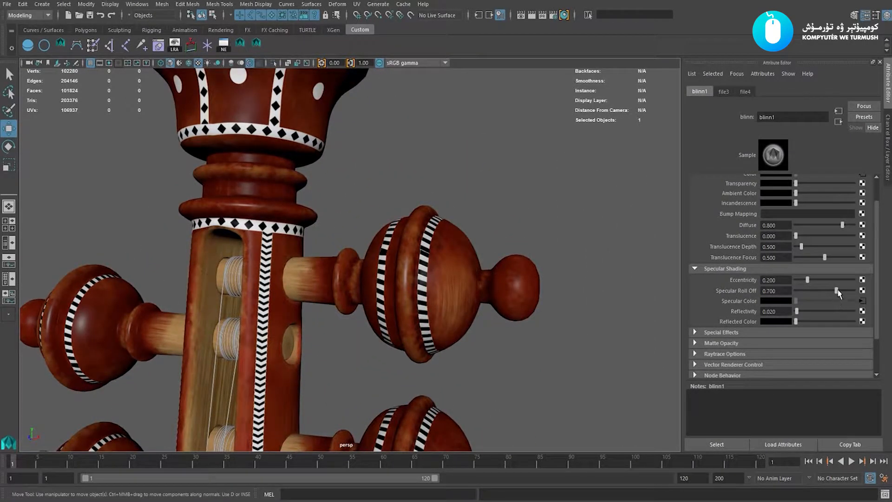
left_click_drag(344, 279, 331, 319, "alt")
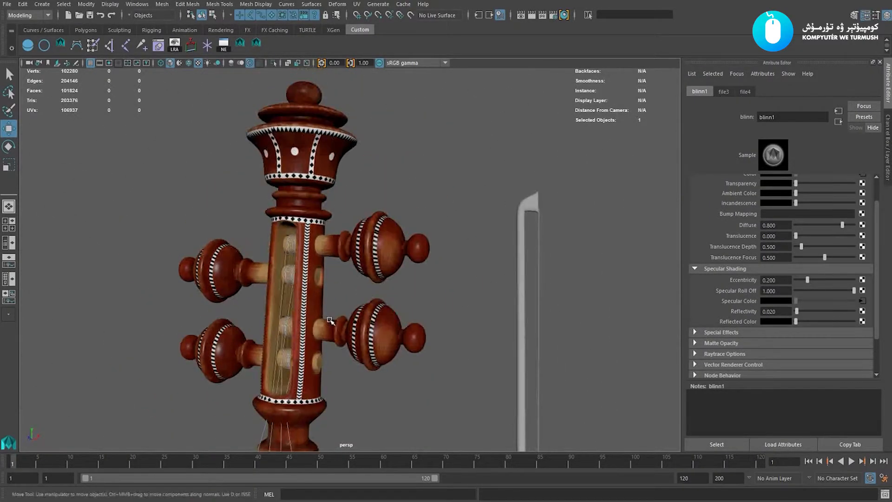
Examine the shading of the head and pegs from both sides of the instrument
middle_click_drag(330, 319, 364, 287, "alt")
right_click_drag(364, 286, 395, 303, "alt")
left_click_drag(395, 303, 330, 232, "alt")
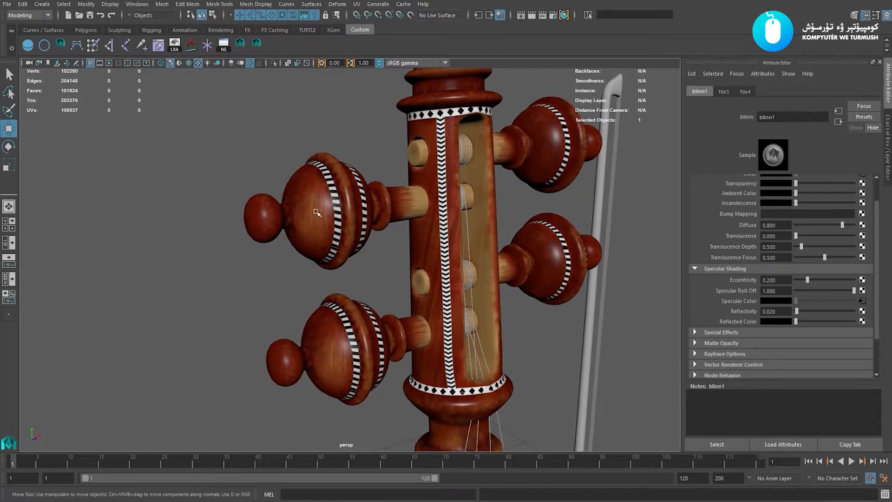
left_click_drag(330, 329, 404, 288, "alt")
left_click_drag(446, 222, 389, 273, "alt")
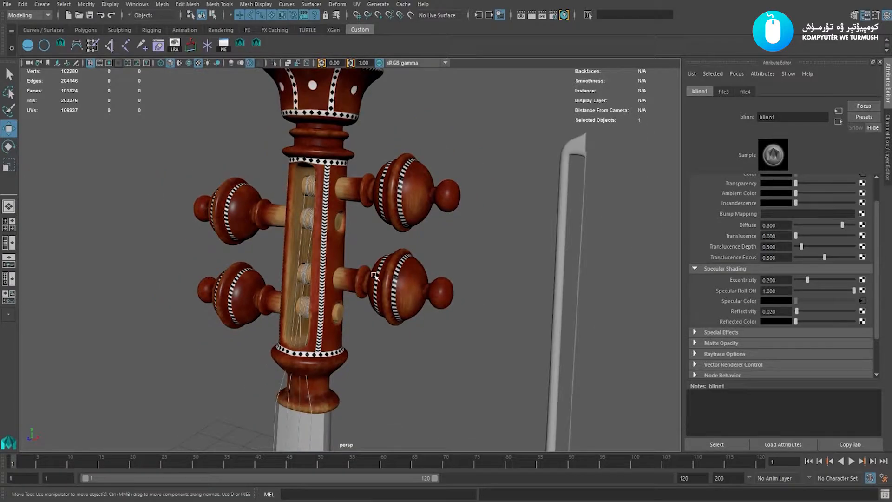
right_click_drag(374, 275, 425, 330, "alt")
left_click_drag(437, 181, 411, 279, "alt")
Rotate the lower tuning peg on the bow side by about 90 degrees around its own axis, then deselect it
scroll(415, 301, "down", 2)
scroll(386, 297, "up", 1)
left_click(398, 290)
scroll(398, 292, "up", 1)
key("e")
left_click_drag(463, 278, 463, 342)
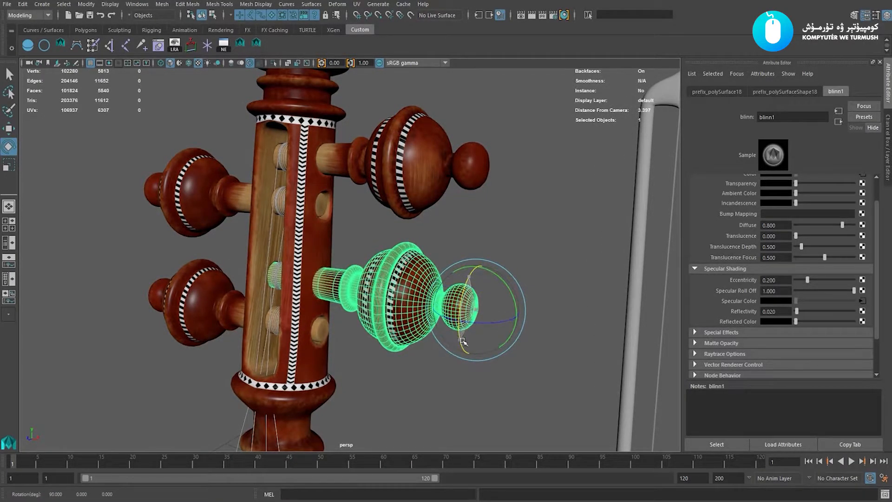
key("w")
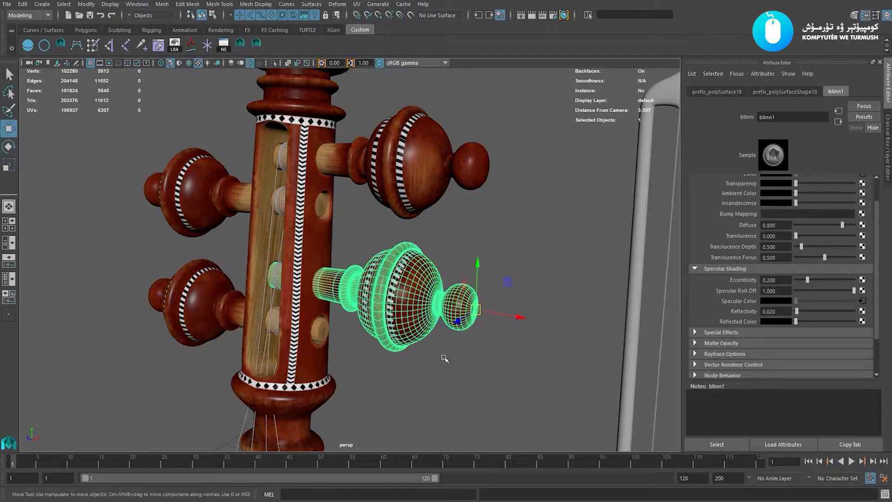
left_click(445, 359)
Rotate the upper tuning peg on the side away from the bow around its own axis
left_click_drag(445, 360, 381, 321, "alt")
left_click(380, 236)
left_click(382, 286)
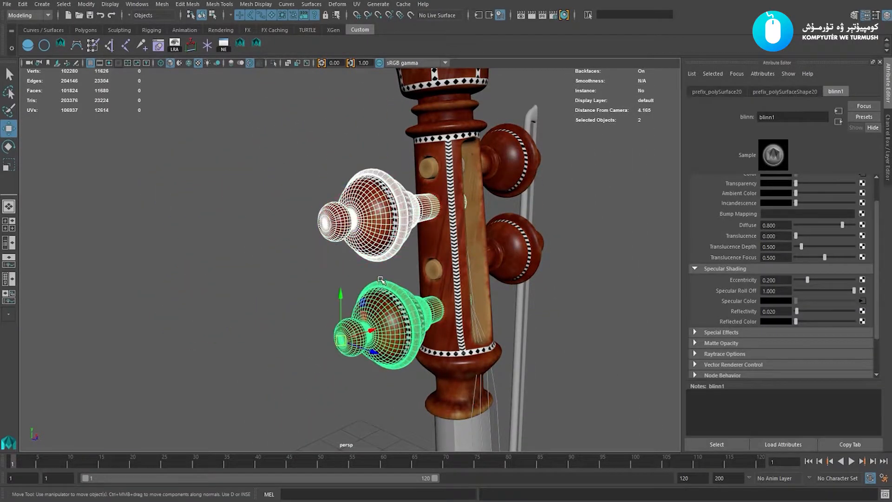
left_click(383, 242)
key("e")
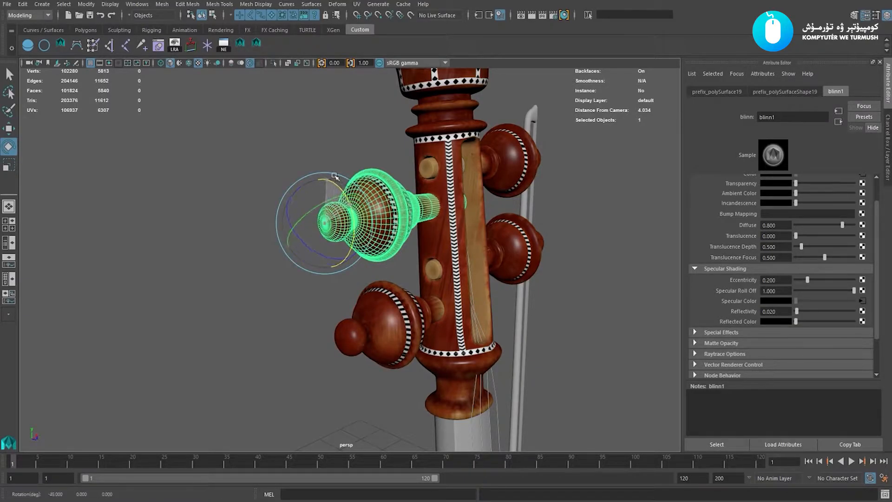
Show the Rotate tool's settings and rotate the lower peg away from the bow by about -111 degrees around its axis
left_click(389, 288)
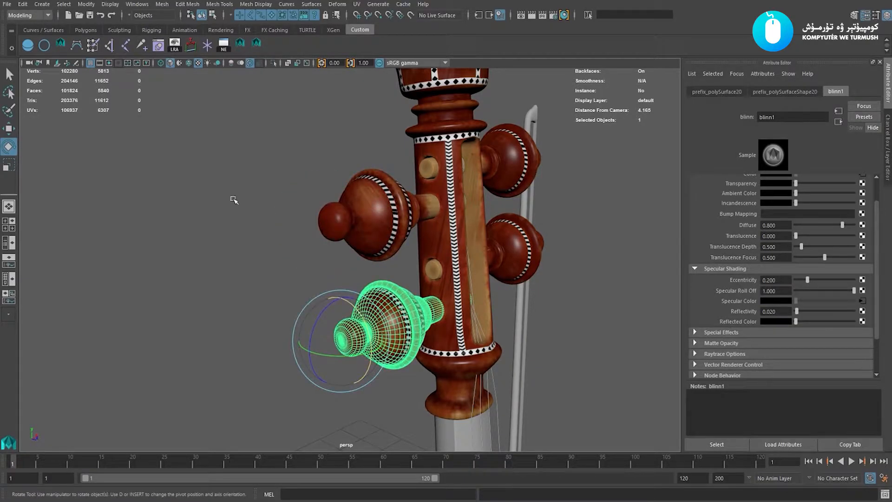
double_click(8, 147)
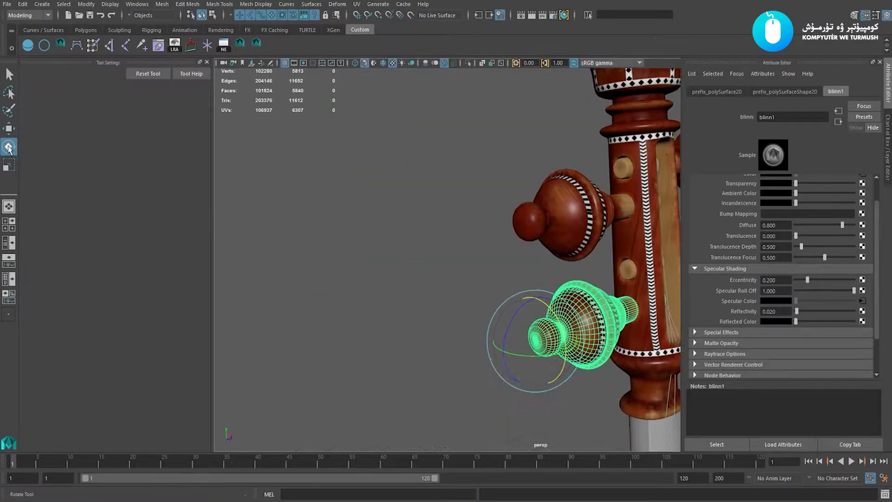
scroll(374, 248, "up", 2)
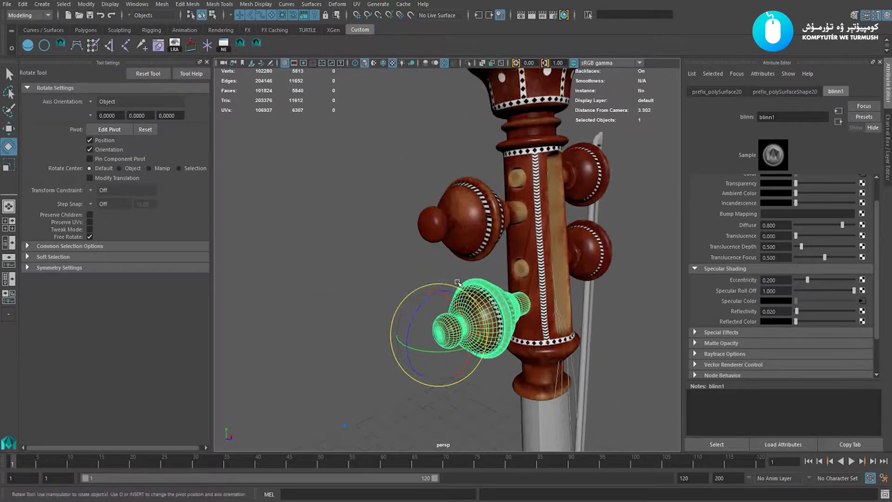
mouse_move(453, 300)
left_mouse_down()
mouse_move(376, 311)
mouse_move(357, 298)
left_mouse_up()
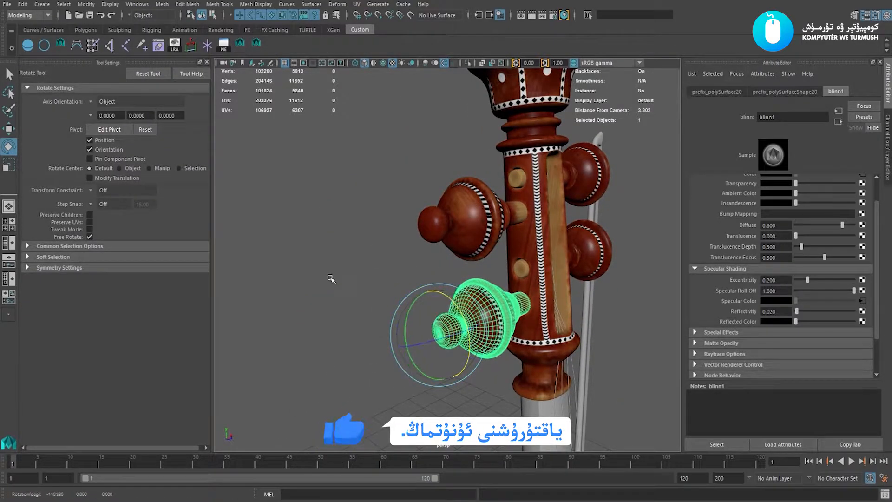
left_click(331, 279)
Turn the upper peg on the side away from the bow further around its axis and deselect it
right_click_drag(437, 251, 443, 250, "alt")
left_click(459, 240)
left_click_drag(452, 218, 433, 167)
left_click(352, 142)
scroll(377, 181, "down", 3)
left_click_drag(381, 185, 323, 204, "alt")
key("w")
Turn the lower peg on the side away from the bow again around its axis and deselect it
scroll(421, 273, "up", 5)
left_click_drag(421, 273, 455, 275, "alt")
scroll(454, 260, "down", 2)
scroll(454, 261, "up", 2)
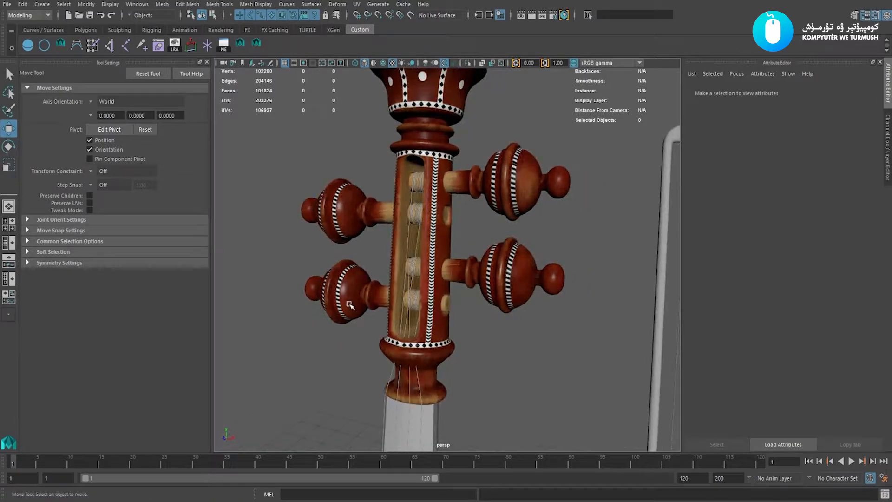
left_click(350, 305)
key("e")
left_click_drag(292, 256, 281, 289)
left_click(372, 255)
key("w")
Inspect the textured head and pegs from several angles and display the Channel Box
right_click_drag(402, 284, 427, 316, "alt")
left_click_drag(426, 316, 398, 303, "alt")
right_click_drag(398, 302, 364, 233, "alt")
left_click_drag(364, 233, 400, 241, "alt")
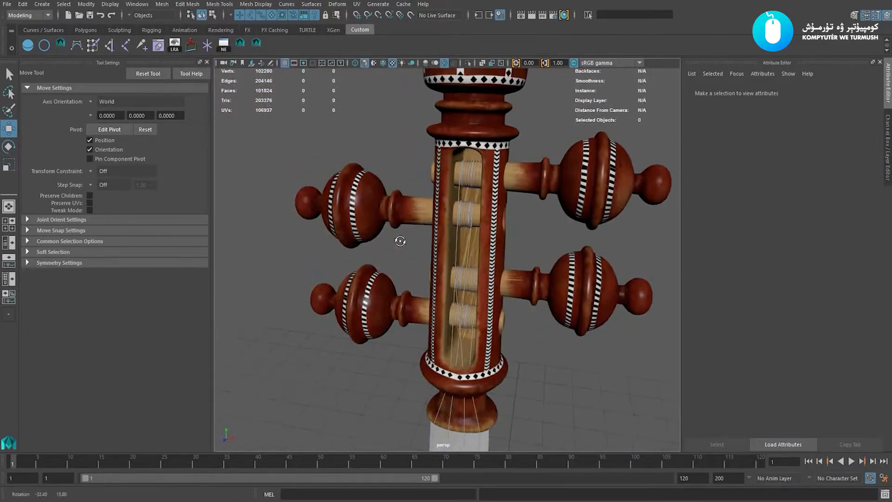
right_click_drag(400, 241, 410, 237, "alt")
left_click_drag(411, 237, 509, 277, "alt")
key("ctrl+a")
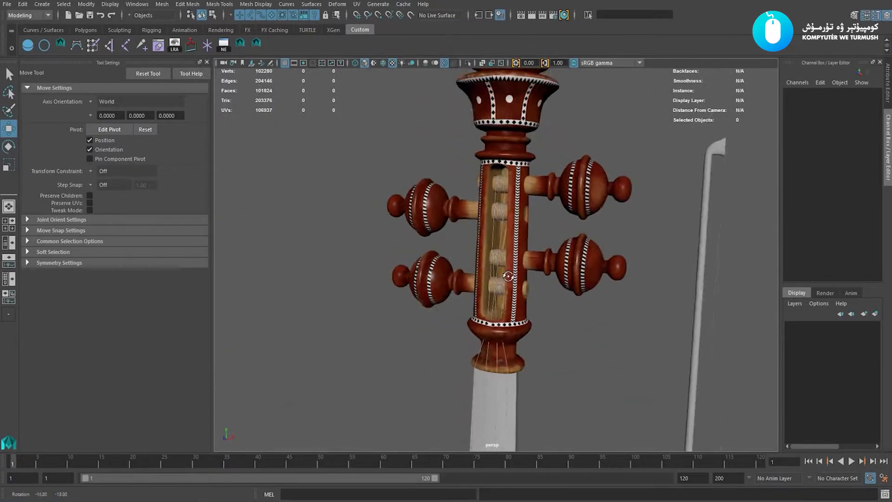
Select the instrument's neck and display its UV layout in the UV Editor, moving that window off the viewport
right_click_drag(509, 277, 454, 276, "alt")
left_click_drag(454, 276, 504, 268, "alt")
right_click_drag(457, 238, 466, 269, "alt")
left_click_drag(466, 269, 512, 303, "alt")
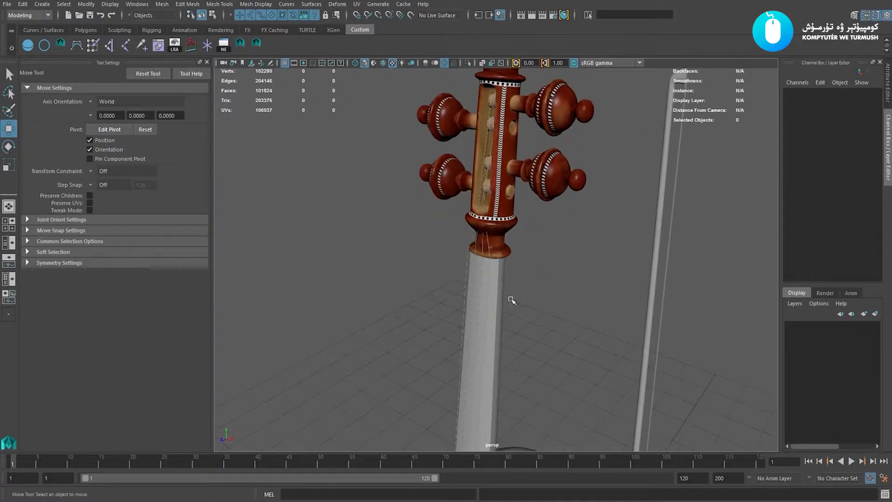
left_click(511, 300)
middle_click_drag(511, 300, 494, 148, "alt")
right_click_drag(494, 149, 420, 255, "alt")
middle_click_drag(420, 255, 434, 213, "alt")
right_click_drag(434, 214, 534, 200, "alt")
middle_click_drag(533, 199, 527, 256, "alt")
key("space")
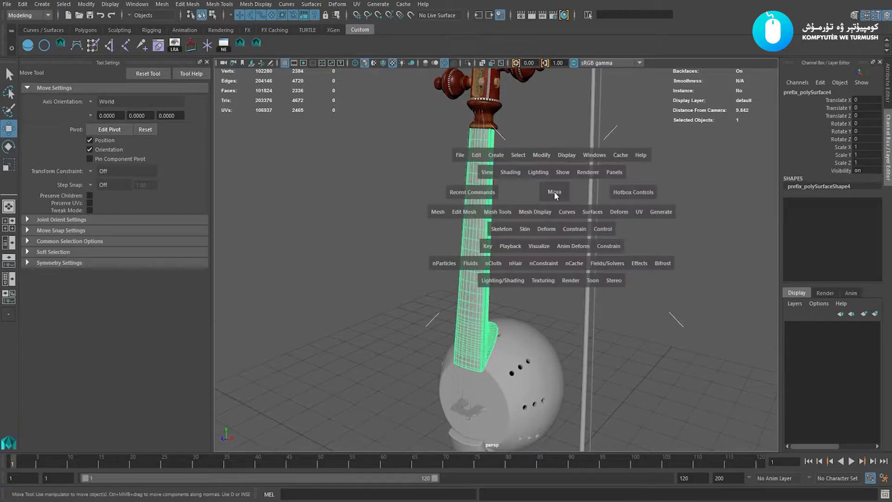
left_click(639, 211)
left_click(671, 124)
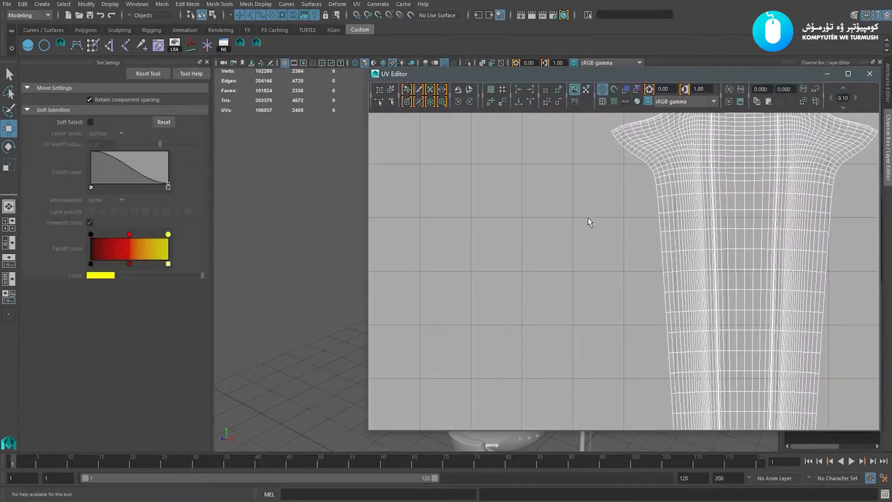
left_click_drag(637, 76, 891, 83)
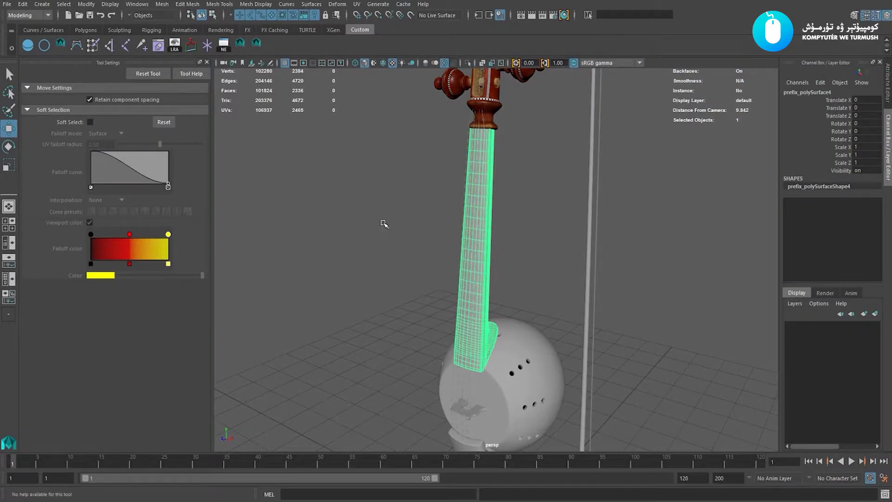
Add the holder under the body, the turned leg with its curved foot and the bow parts to the neck selection
middle_click_drag(546, 203, 528, 89, "alt")
right_click_drag(528, 90, 490, 211, "alt")
key("shift+z")
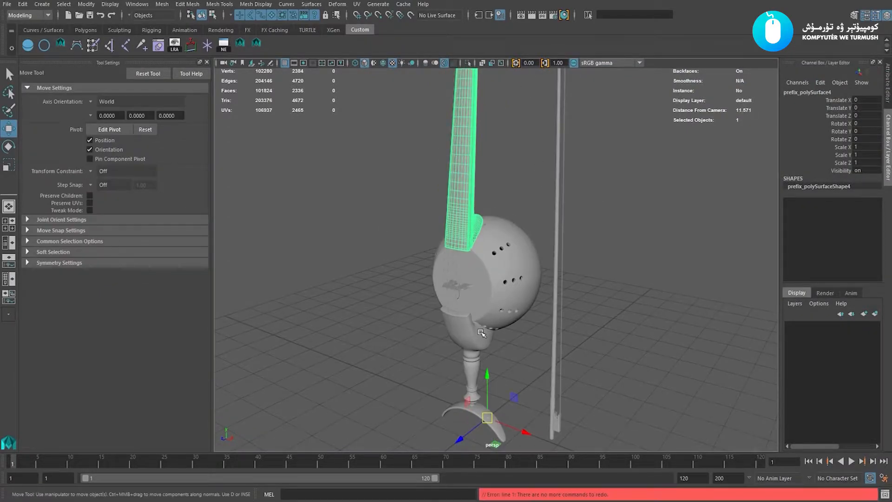
left_click(480, 337, "shift")
left_click_drag(480, 336, 467, 302, "alt")
left_click(449, 370, "shift")
left_click_drag(449, 370, 538, 293, "alt")
left_click_drag(554, 423, 556, 423, "shift")
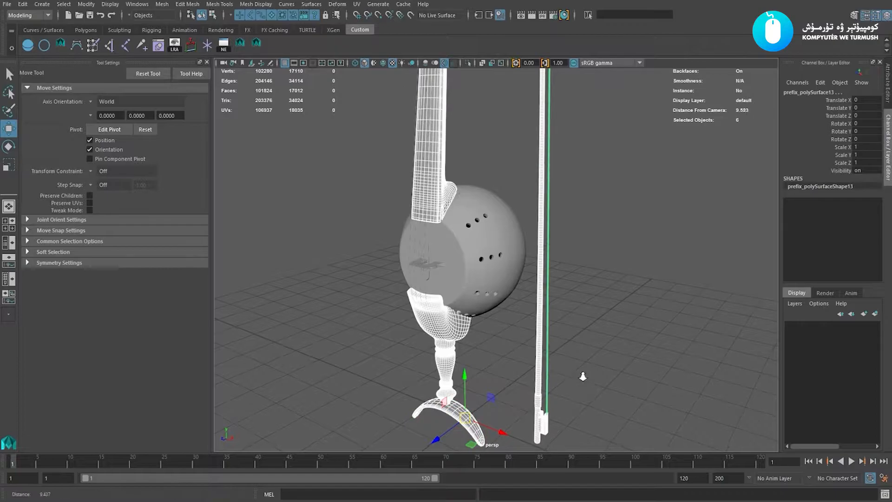
Examine the selected neck, stand and bow against the whole instrument from several angles and distances
right_click_drag(586, 374, 525, 218, "alt")
middle_click_drag(525, 218, 513, 335, "alt")
right_click_drag(513, 336, 493, 356, "alt")
middle_click_drag(454, 329, 460, 294, "alt")
right_click_drag(460, 293, 469, 316, "alt")
middle_click_drag(470, 316, 462, 290, "alt")
right_click_drag(462, 290, 464, 323, "alt")
left_click_drag(463, 323, 473, 344, "alt")
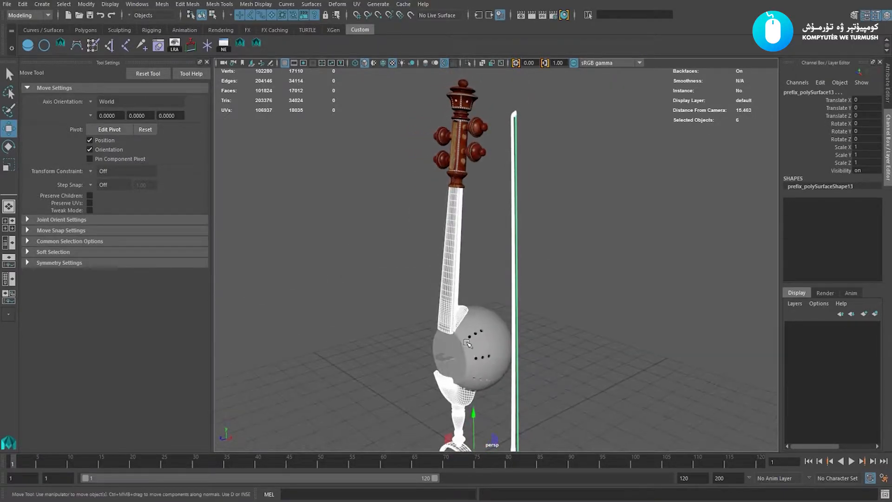
middle_click_drag(473, 345, 477, 307, "alt")
right_click_drag(477, 307, 465, 290, "alt")
left_click_drag(464, 290, 510, 317, "alt")
scroll(511, 317, "up", 6)
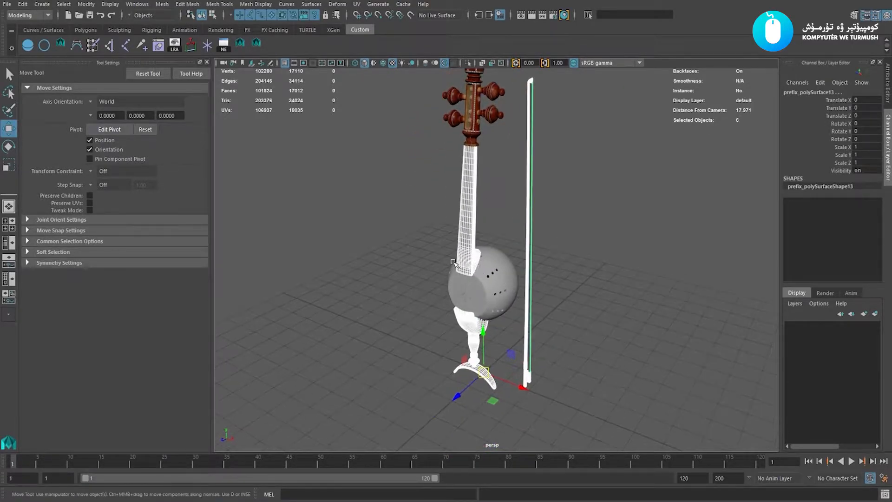
Select the round body together with the bridge on its front, and clear the selection
left_click(508, 316)
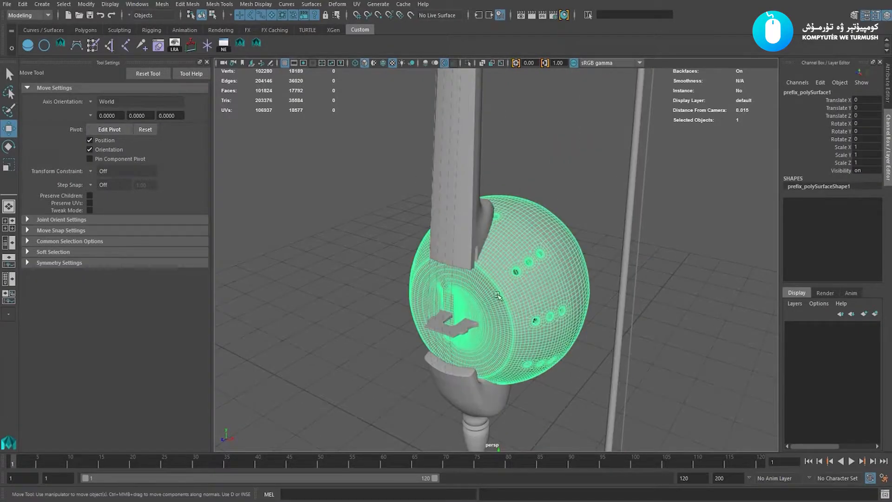
scroll(481, 326, "up", 1)
left_click(456, 336, "shift")
scroll(454, 305, "down", 5)
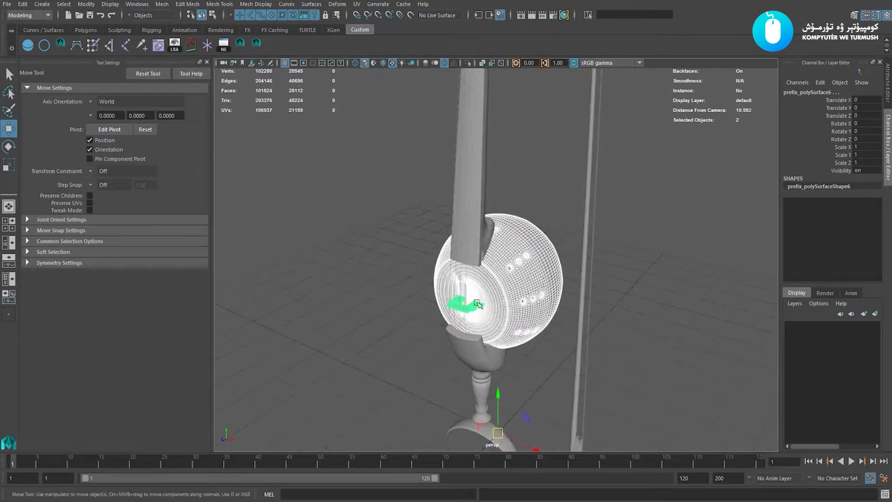
scroll(478, 298, "down", 3)
left_click(589, 284)
scroll(499, 250, "down", 2)
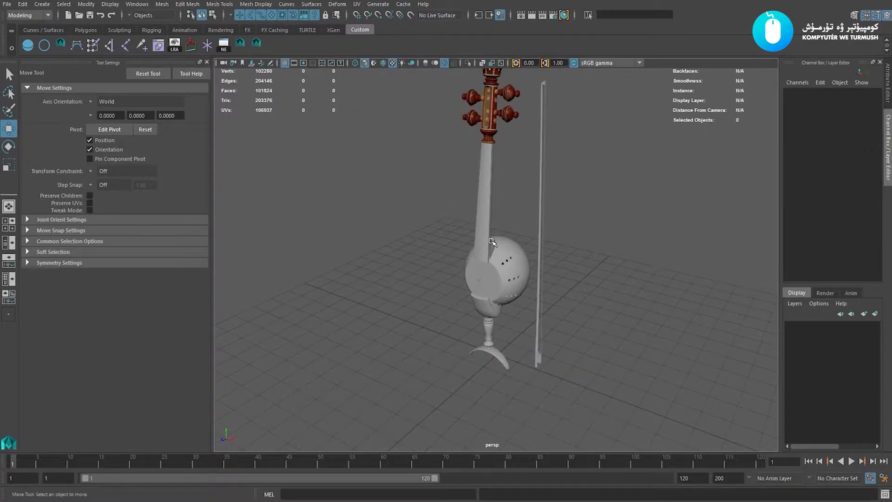
Select the neck, the stand pieces and all the bow parts together, leaving out the head, body and bridge
left_click(491, 242)
left_click_drag(493, 344, 525, 372)
middle_click_drag(595, 308, 573, 340, "alt")
scroll(567, 298, "down", 1)
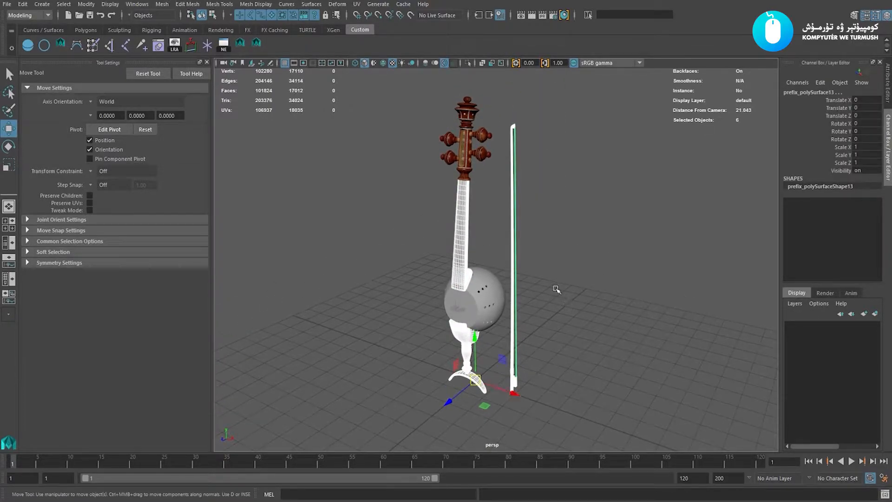
scroll(557, 290, "up", 1)
left_click_drag(545, 259, 558, 279, "alt")
middle_click_drag(557, 279, 554, 275, "alt")
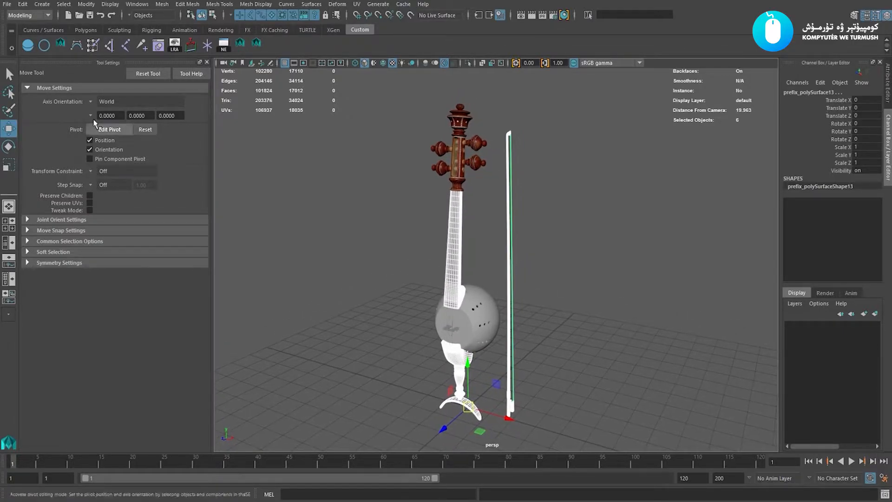
Export the selected neck, stand and bow as an OBJ file named ghijek_pede.obj in the 2_scenes\obj folder
left_click(7, 4)
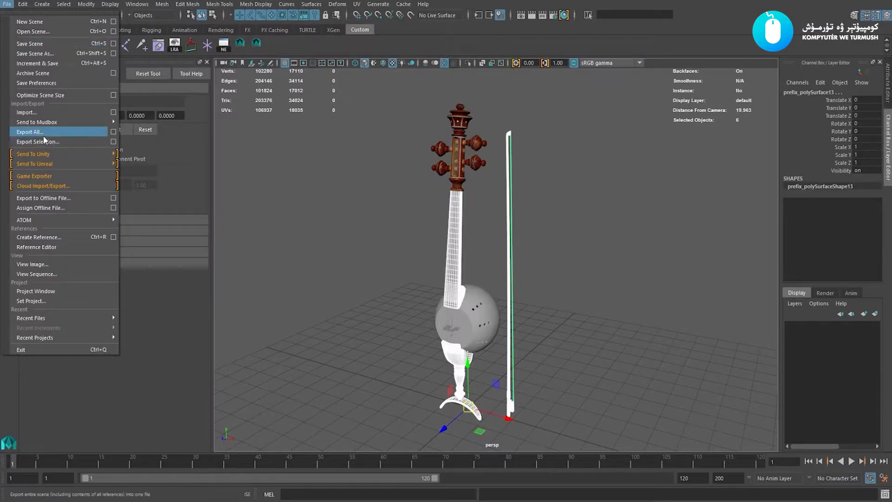
left_click(73, 141)
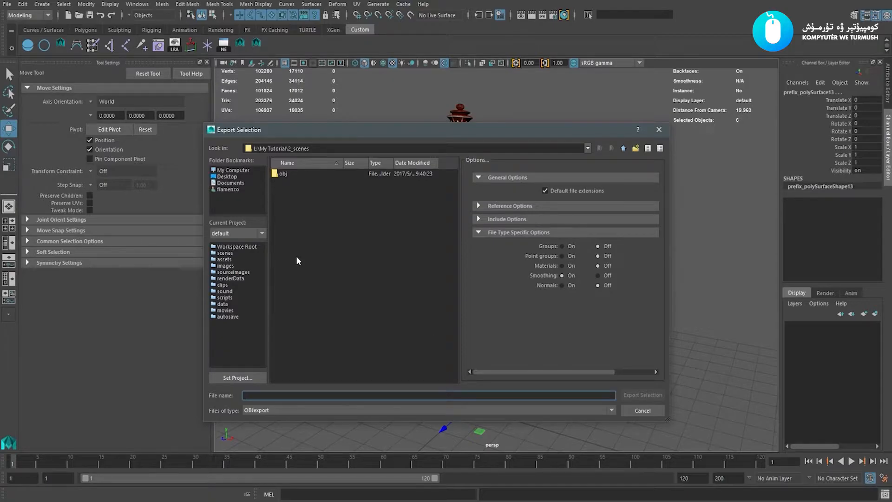
double_click(280, 174)
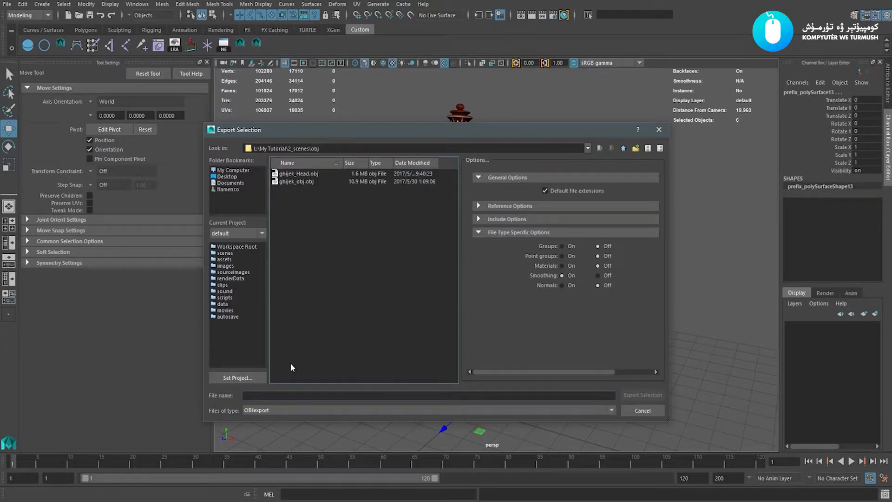
left_click(284, 175)
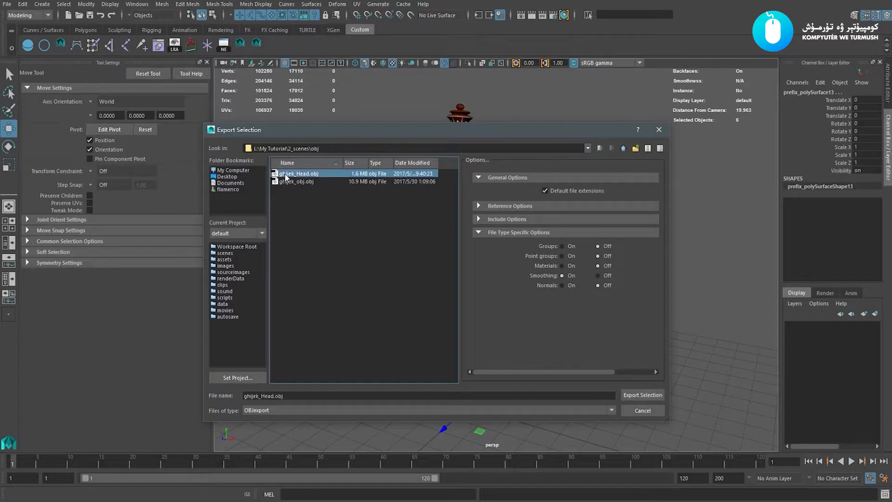
left_click(274, 396)
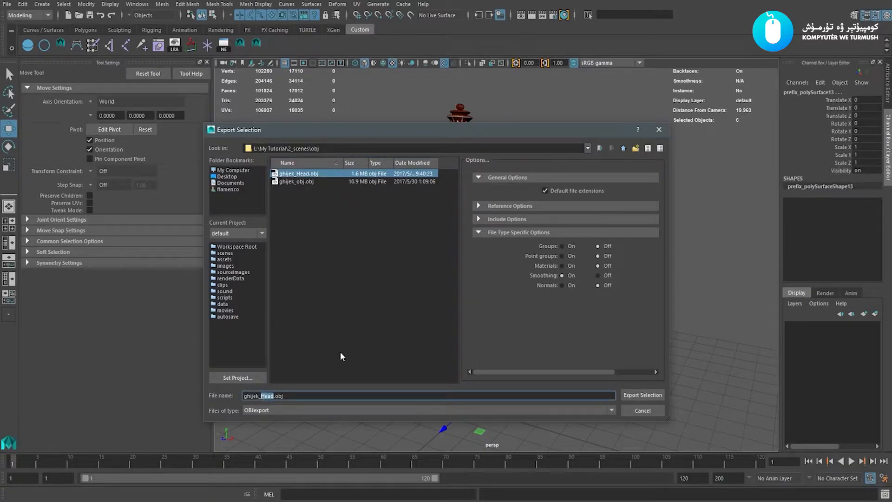
type("pede")
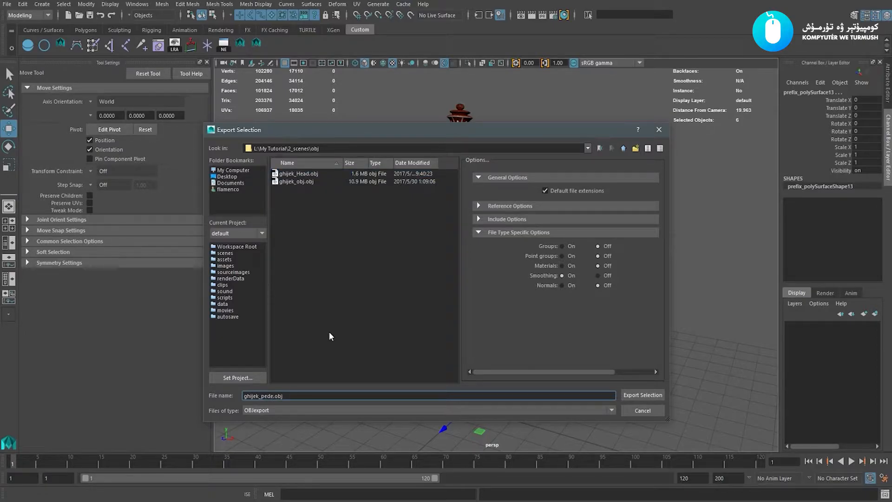
key("Return")
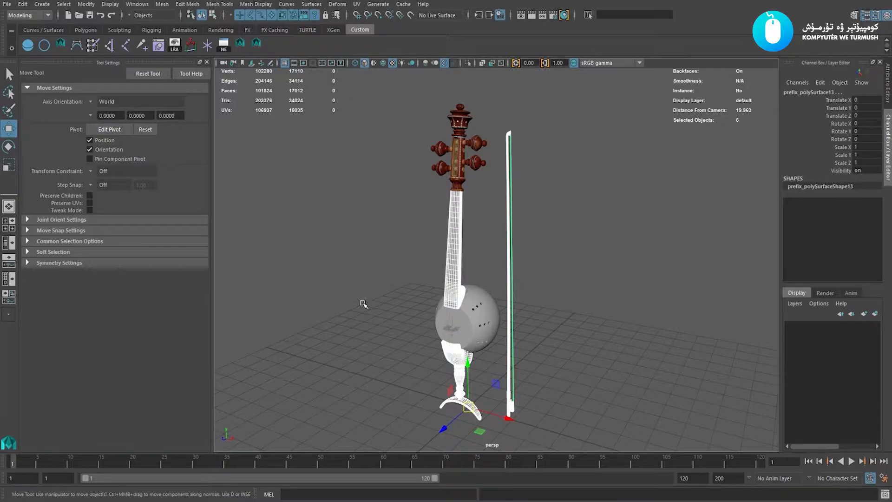
left_click(364, 304)
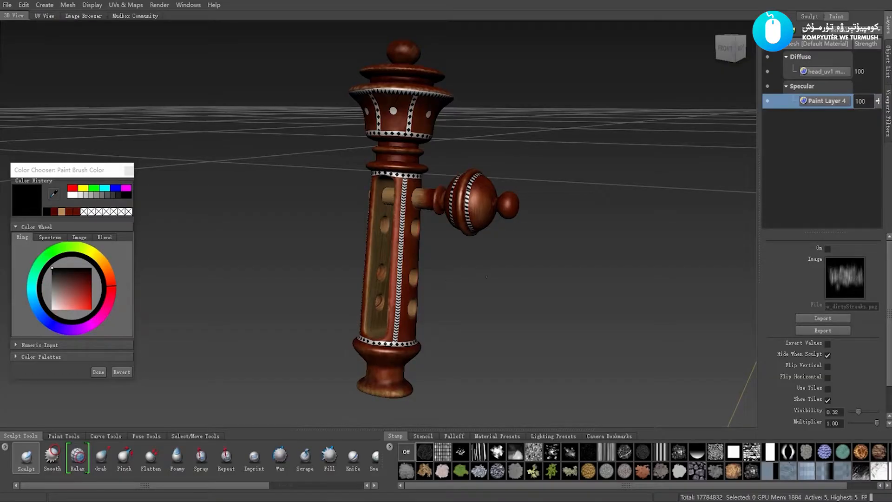
Switch to Mudbox, save the head scene and activate the Paint Brush tool
left_click_drag(486, 277, 481, 276, "alt")
key("ctrl+s")
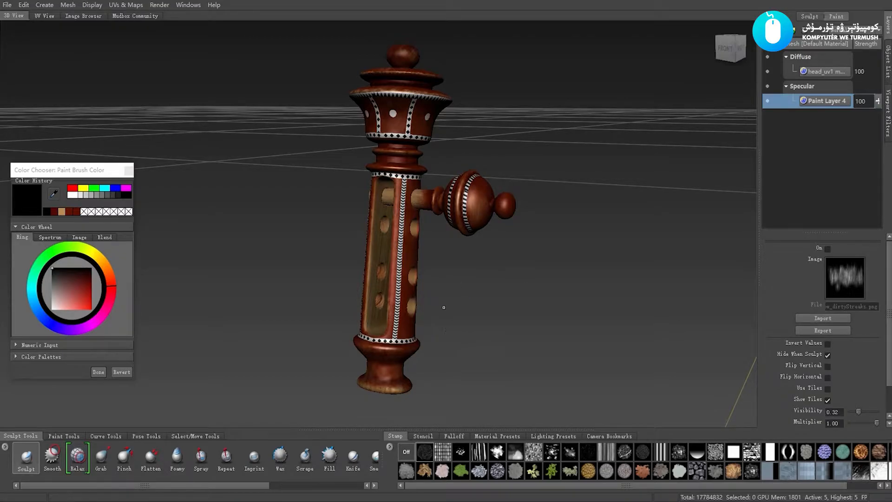
scroll(442, 307, "up", 2)
left_click(66, 436)
left_click(33, 457)
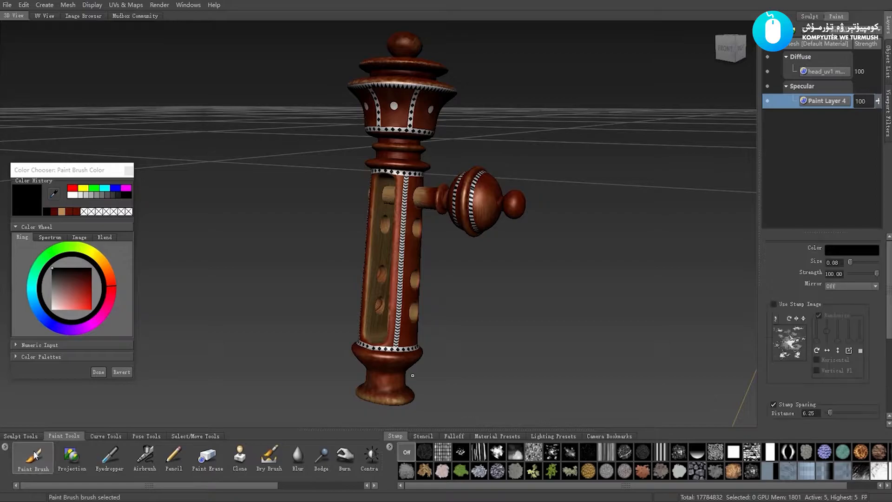
Sample several dark grey specular colours from the head's upper disc with Paint Layer 4 active
scroll(438, 289, "up", 5)
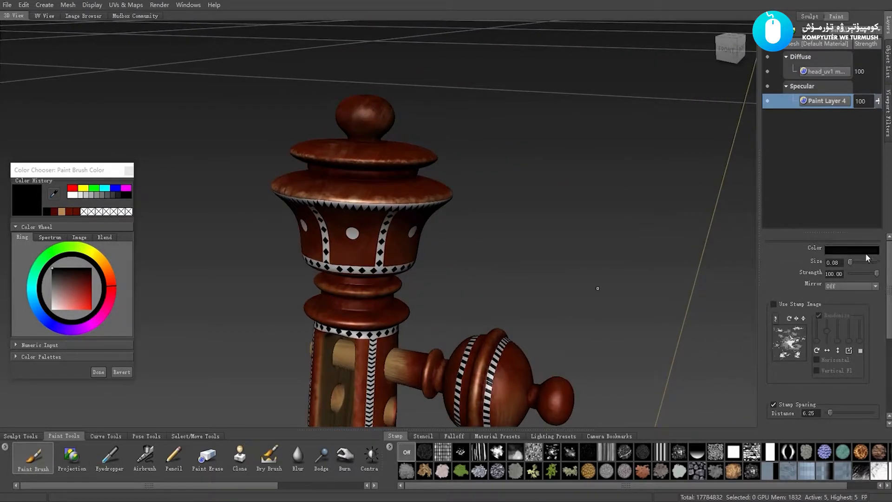
middle_click_drag(380, 262, 399, 271, "alt")
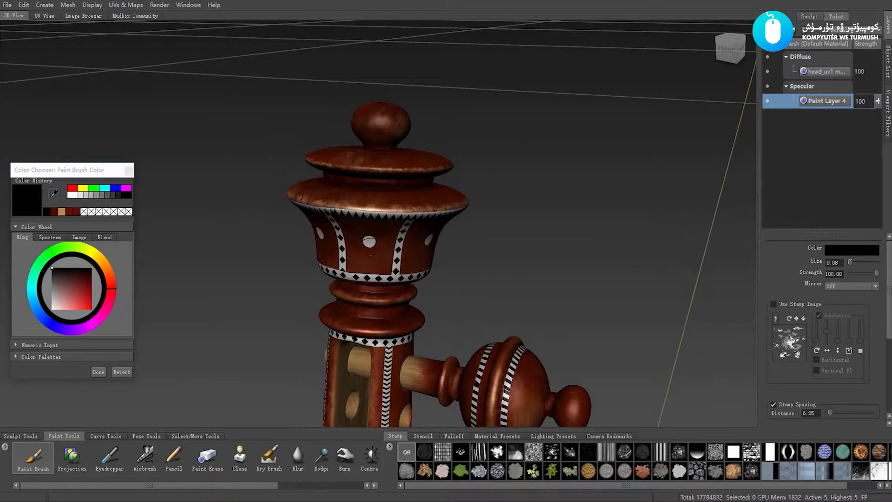
left_click_drag(399, 270, 400, 295, "alt")
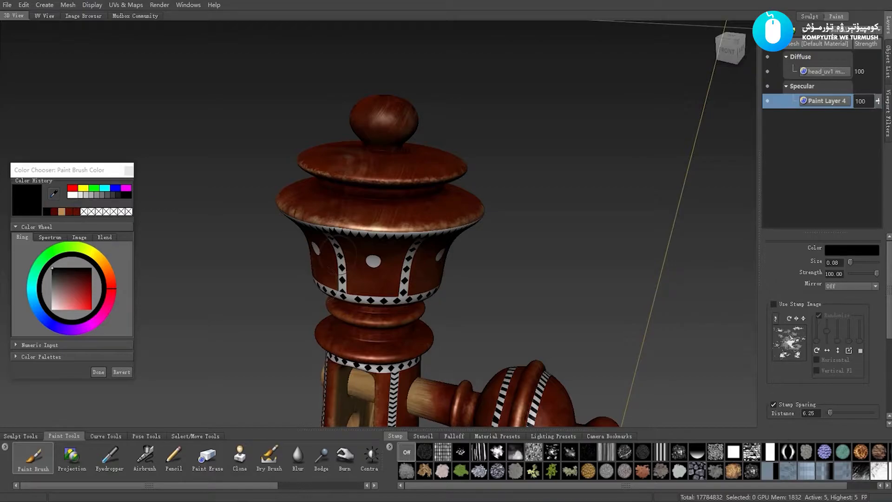
left_click_drag(340, 256, 341, 272, "alt")
right_click_drag(393, 221, 411, 275, "alt")
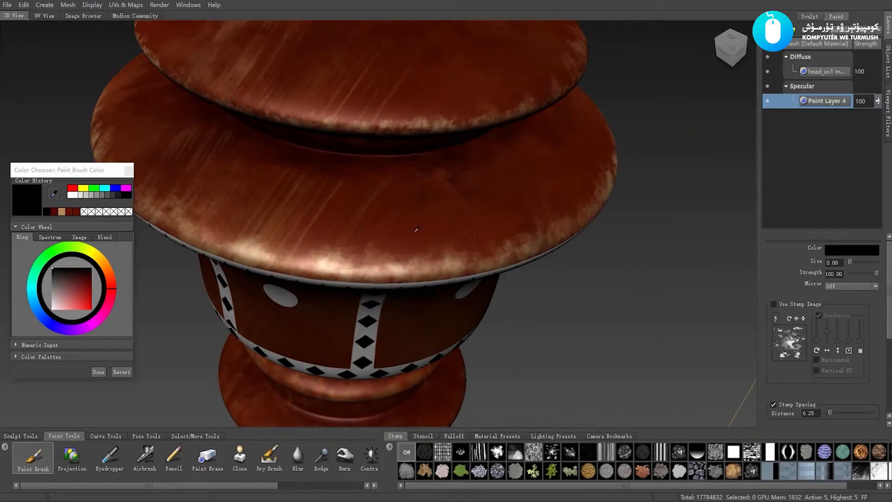
left_click(420, 220)
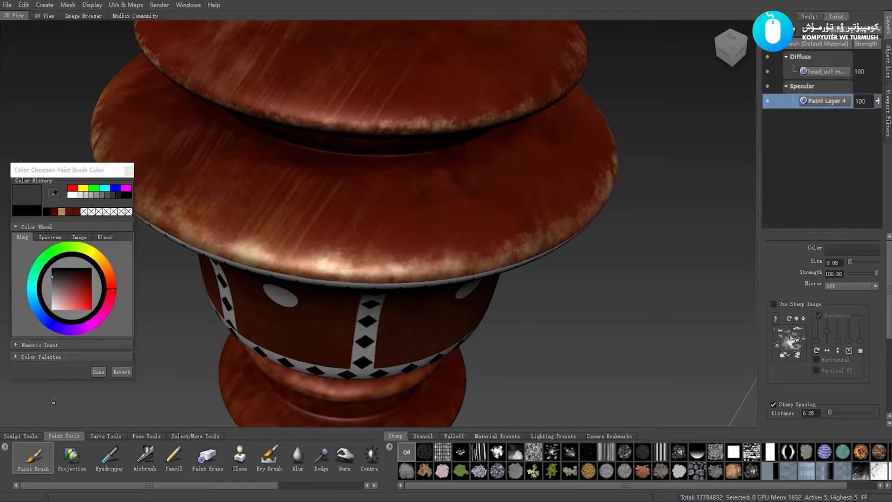
left_click(416, 227)
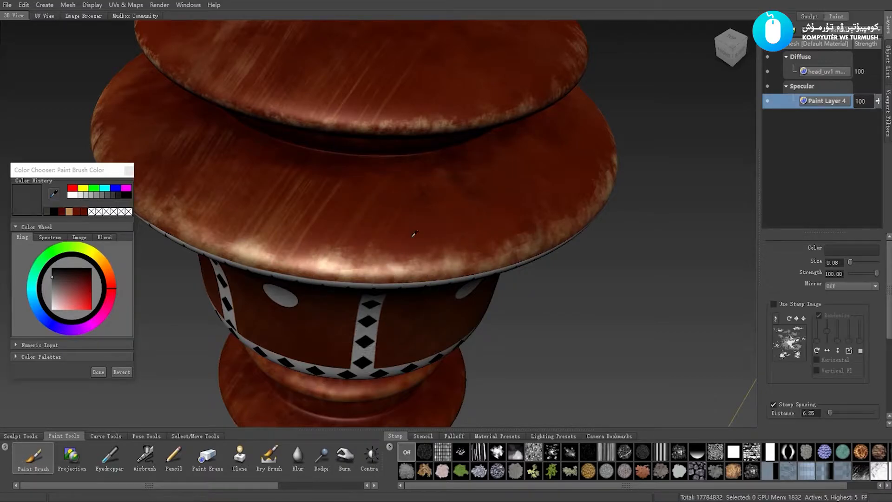
left_click(412, 238)
left_click(411, 237)
Make the head_uv1 diffuse layer active and sample the reddish-brown colour from the head's upper disc
left_click_drag(417, 264, 514, 149, "alt")
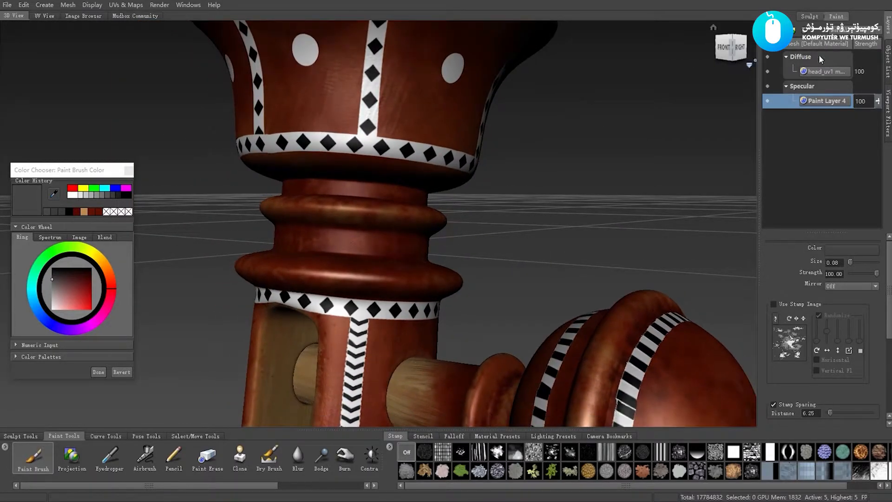
left_click(821, 73)
left_click_drag(439, 173, 393, 223, "alt")
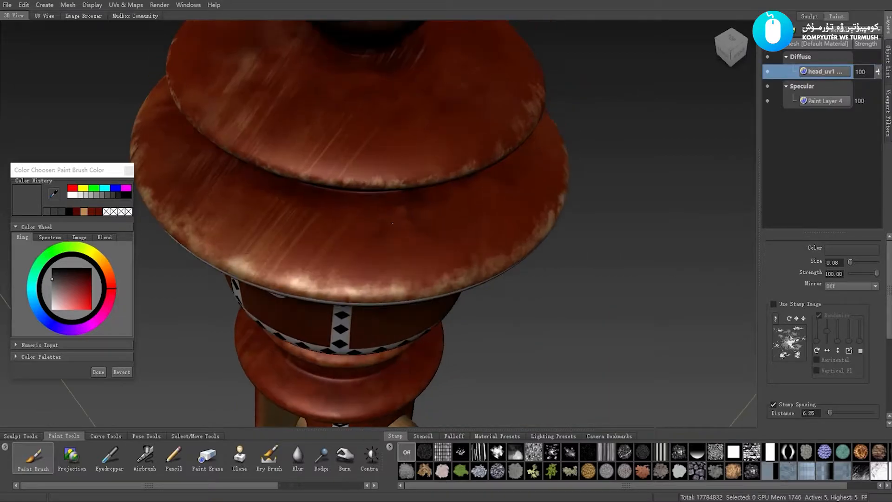
scroll(392, 223, "up", 3)
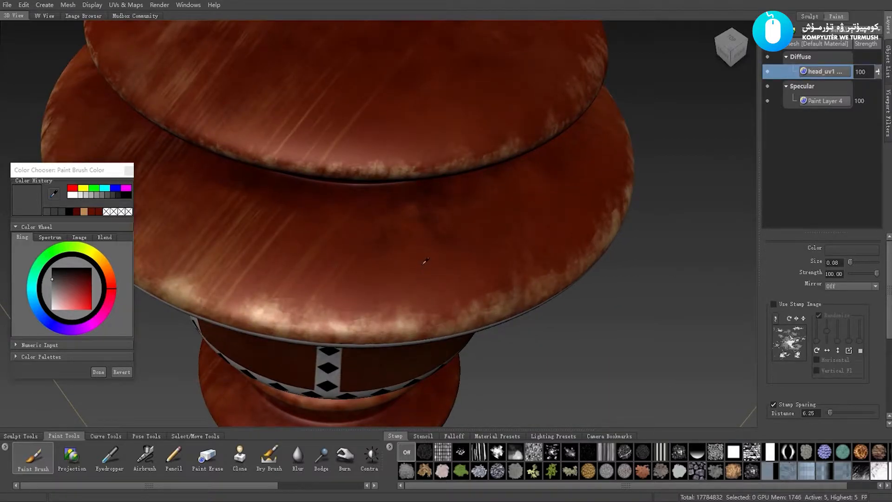
left_click(424, 261)
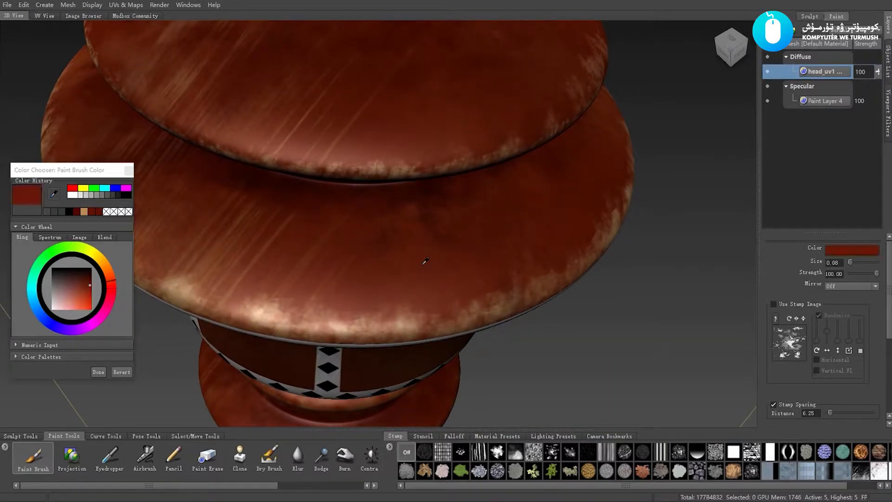
Set the paint brush colour to one of the sampled dark greys from the colour history
left_click(49, 211)
left_click(47, 211)
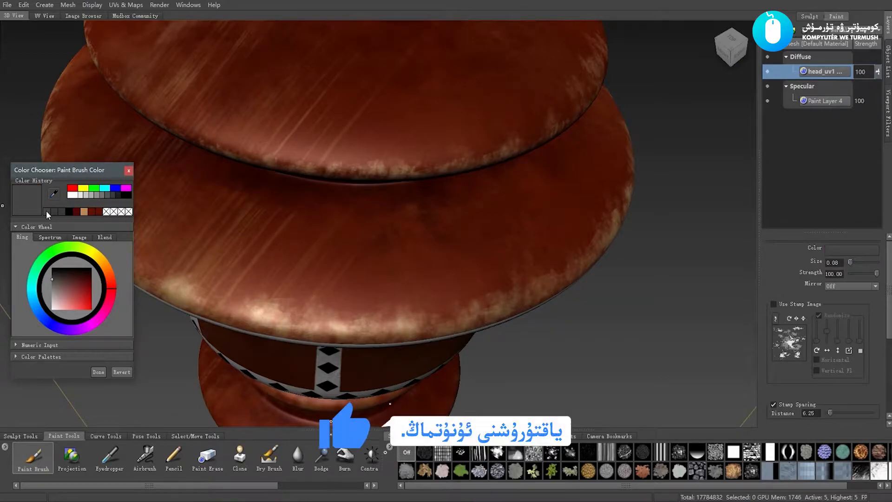
left_click(54, 211)
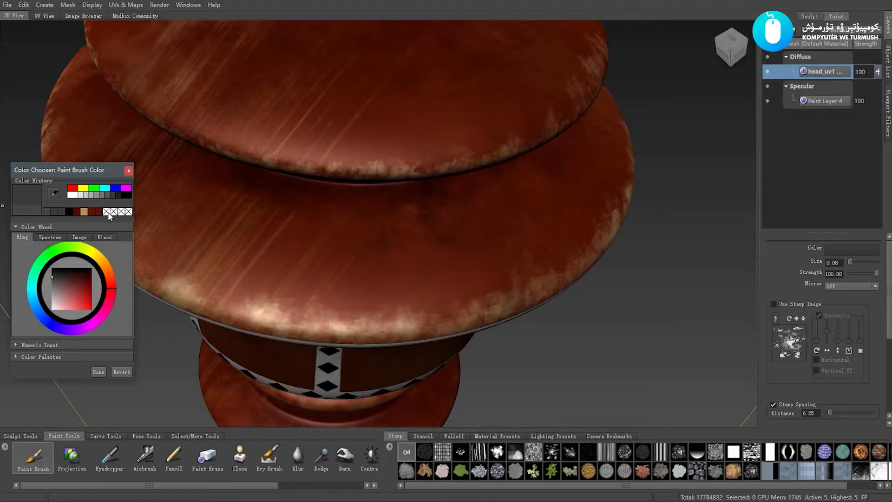
Sample the reddish-brown body colour and the worn tan edge colour from the head's lower disc
scroll(416, 256, "down", 1)
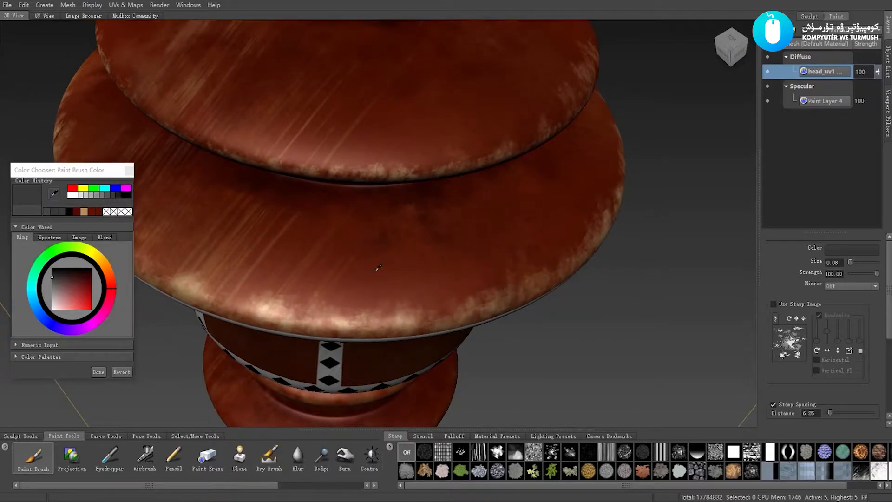
left_click(374, 271)
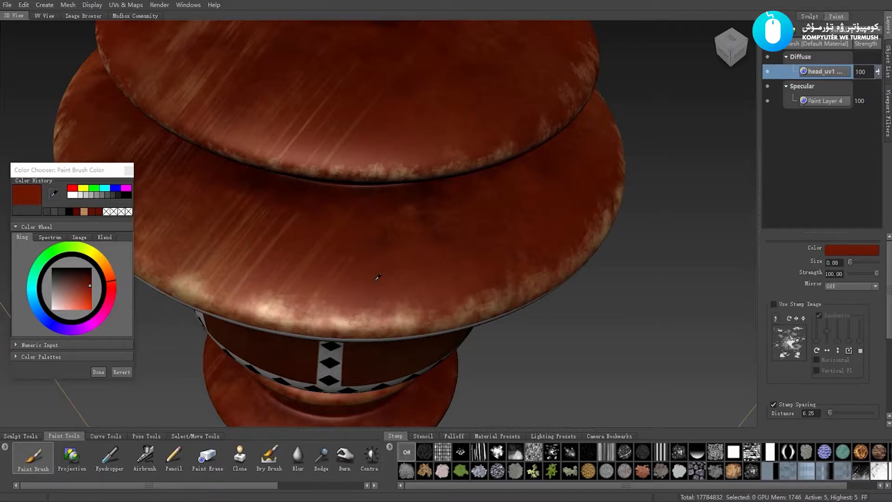
left_click(408, 321)
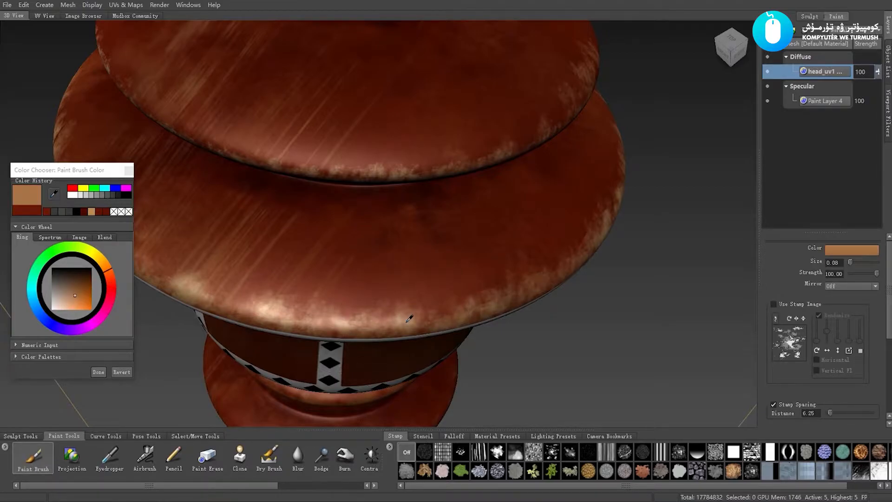
left_click(409, 318)
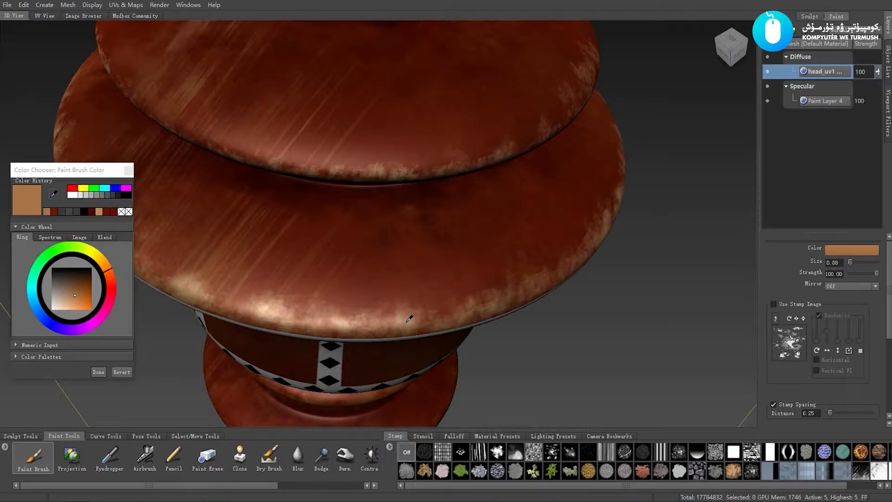
Sample the very dark brown from the shaded area of the lower disc, just beneath the upper disc
middle_click_drag(410, 318, 409, 256, "alt")
left_click_drag(409, 256, 409, 202, "alt")
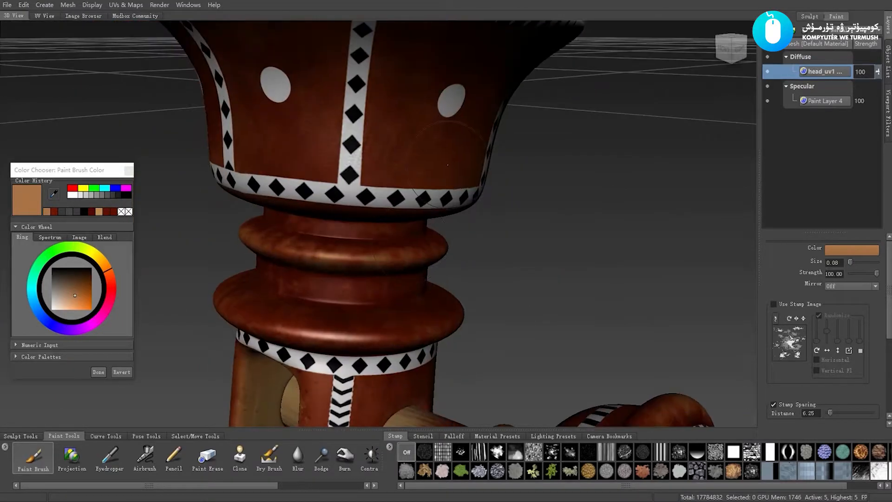
middle_click_drag(409, 202, 432, 310, "alt")
right_click_drag(431, 309, 453, 302, "alt")
middle_click_drag(453, 302, 428, 144, "alt")
left_click_drag(428, 144, 424, 262, "alt")
right_click_drag(424, 263, 429, 274, "alt")
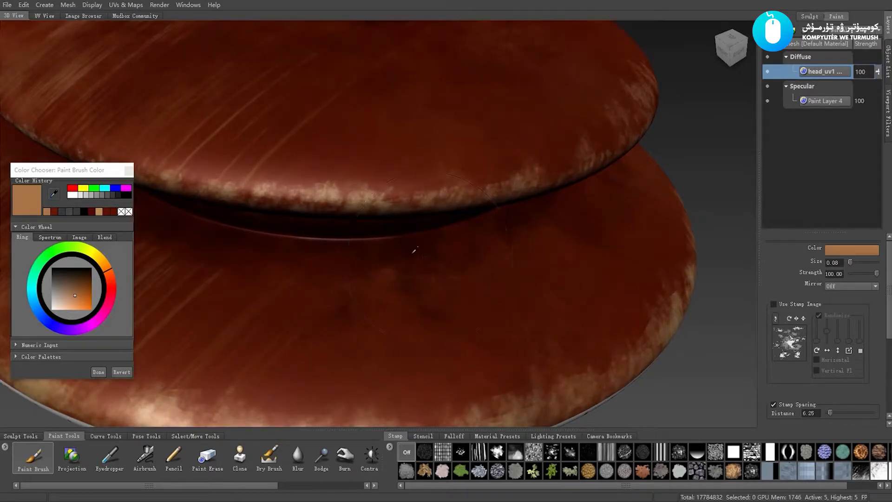
left_click(411, 241)
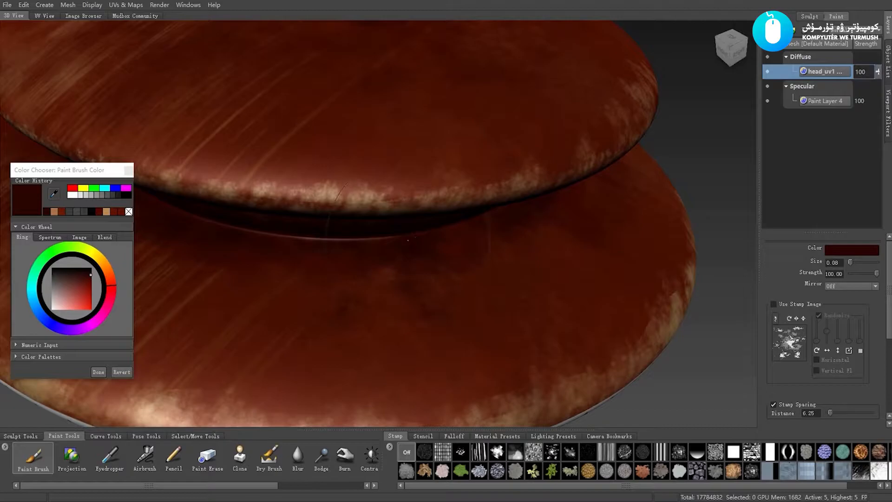
Sample the light wood colour from the bare wood grain inside the head's hollow peg box
scroll(408, 240, "down", 3)
left_click_drag(408, 240, 410, 209, "alt")
scroll(417, 254, "down", 3)
middle_click_drag(372, 395, 390, 239, "alt")
left_click_drag(390, 240, 383, 223, "alt")
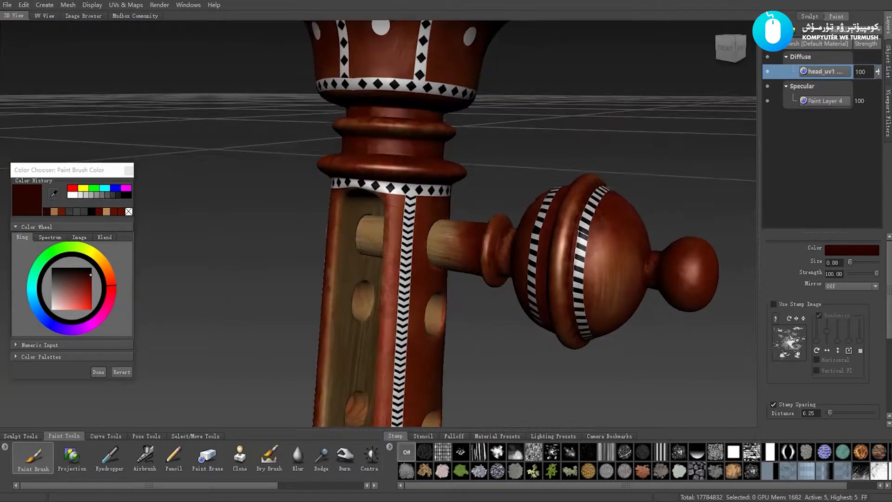
middle_click_drag(383, 223, 386, 70, "alt")
left_click_drag(388, 232, 395, 186, "alt")
middle_click_drag(395, 372, 394, 84, "alt")
left_click_drag(397, 195, 391, 263, "alt")
middle_click_drag(395, 139, 389, 367, "alt")
right_click_drag(390, 251, 422, 255, "alt")
middle_click_drag(423, 186, 395, 302, "alt")
right_click_drag(395, 274, 495, 283, "alt")
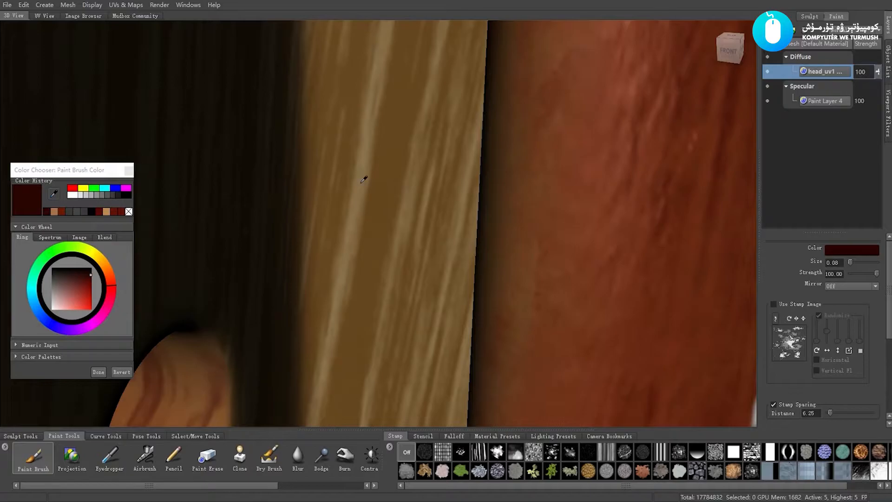
left_click(362, 182)
right_click_drag(459, 169, 267, 197, "alt")
middle_click_drag(383, 203, 395, 279, "alt")
mouse_move(378, 256)
left_mouse_down("alt")
mouse_move(400, 195)
mouse_move(395, 217)
mouse_move(366, 247)
left_mouse_up("alt")
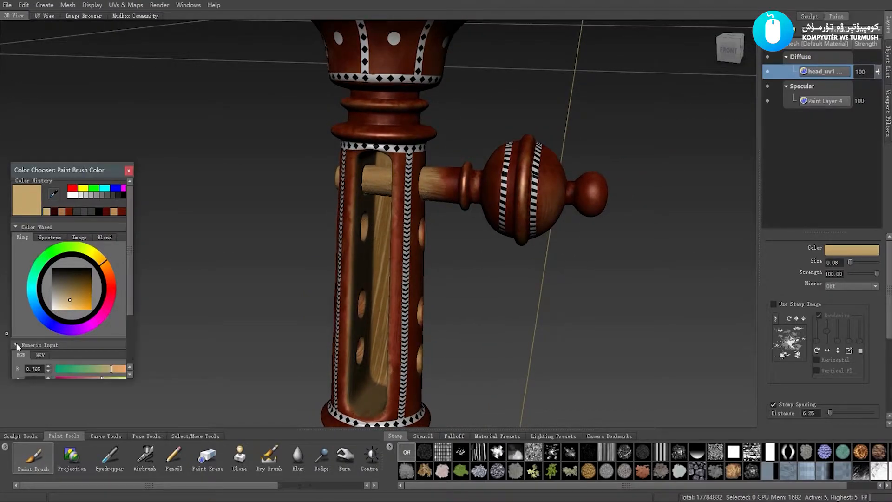
left_click_drag(20, 378, 22, 426)
left_click(48, 237)
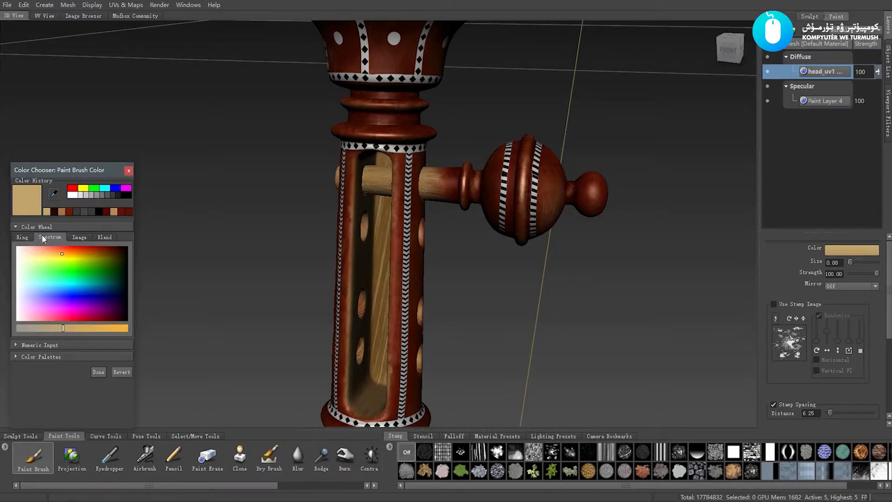
left_click(81, 237)
left_click(103, 237)
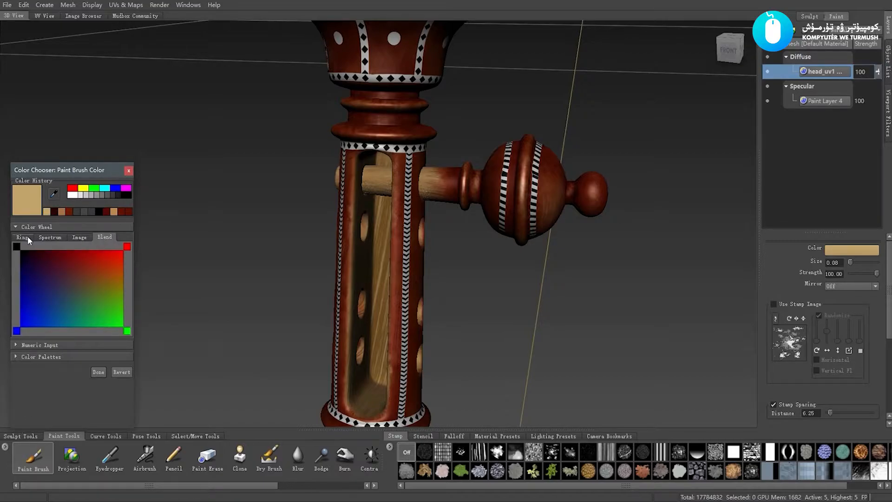
left_click(27, 236)
Save the painted head scene and start a new empty scene
left_click_drag(68, 168, 63, 141)
right_click_drag(493, 242, 430, 230, "alt")
left_click_drag(430, 230, 401, 207, "alt")
middle_click_drag(402, 207, 419, 207, "alt")
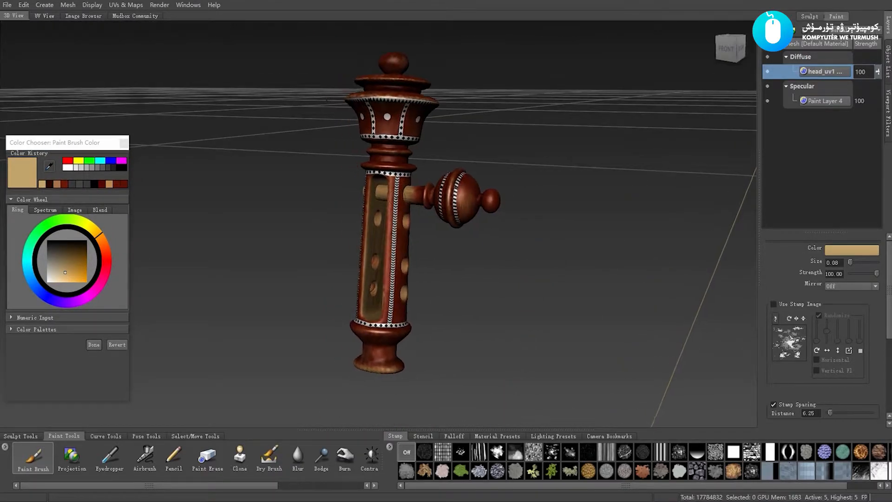
right_click_drag(420, 206, 431, 205, "alt")
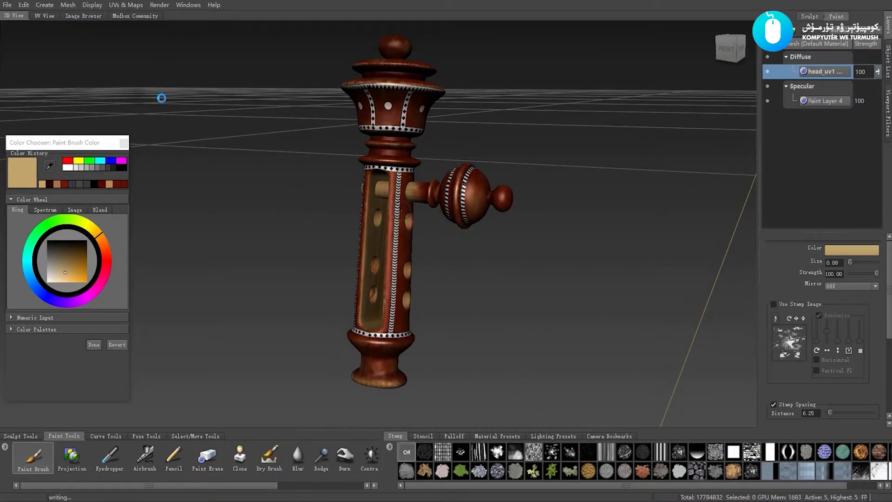
left_click(7, 4)
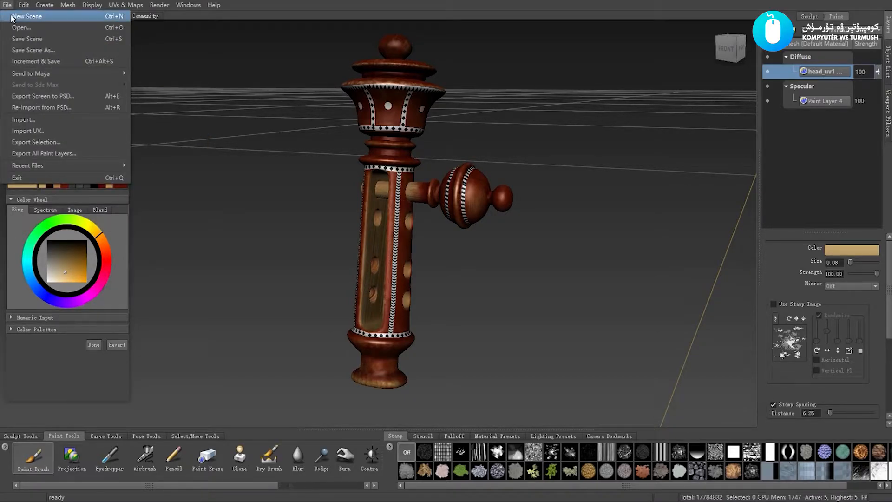
left_click(350, 155)
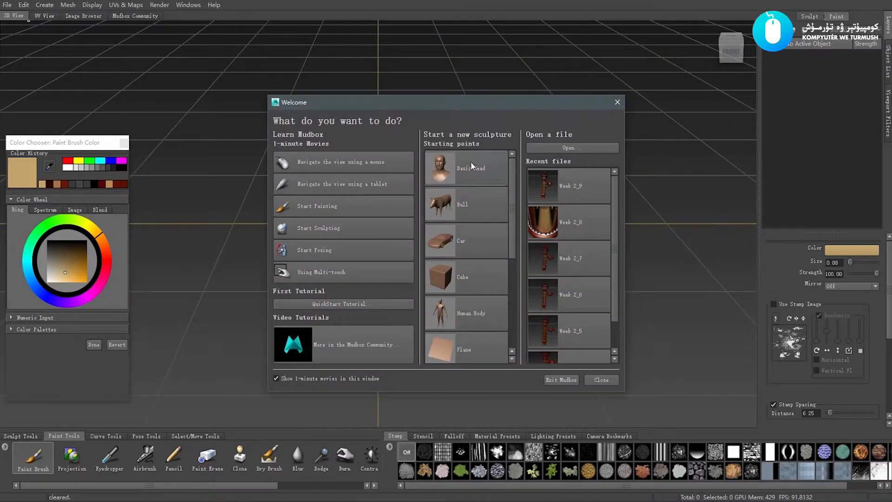
Start opening a file and look through the mudbox project folders for the exported OBJ models
left_click(573, 148)
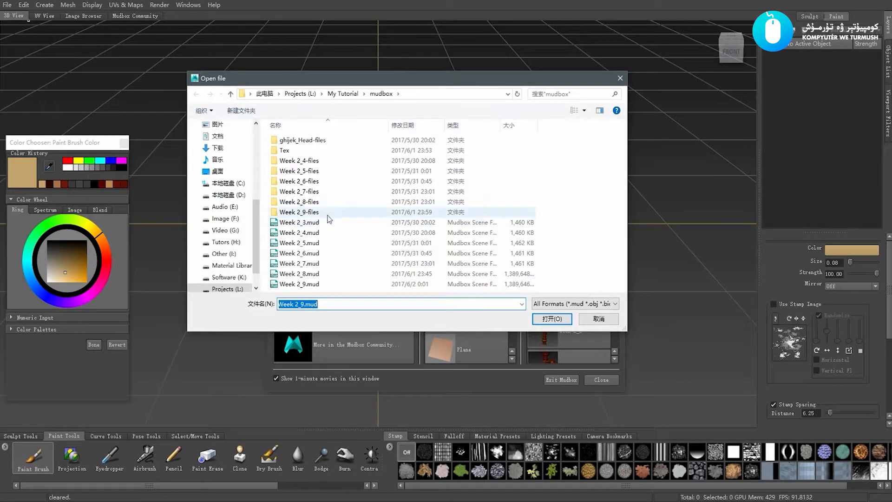
left_click(339, 173)
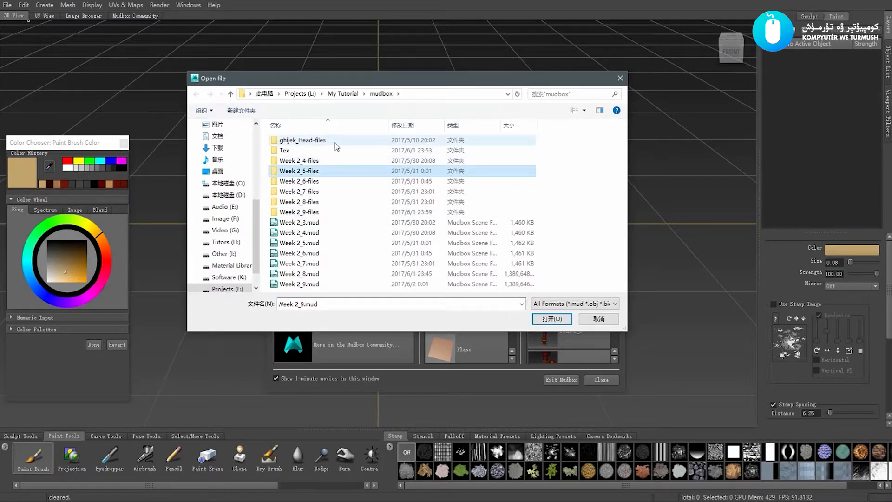
double_click(337, 147)
key("alt+Up")
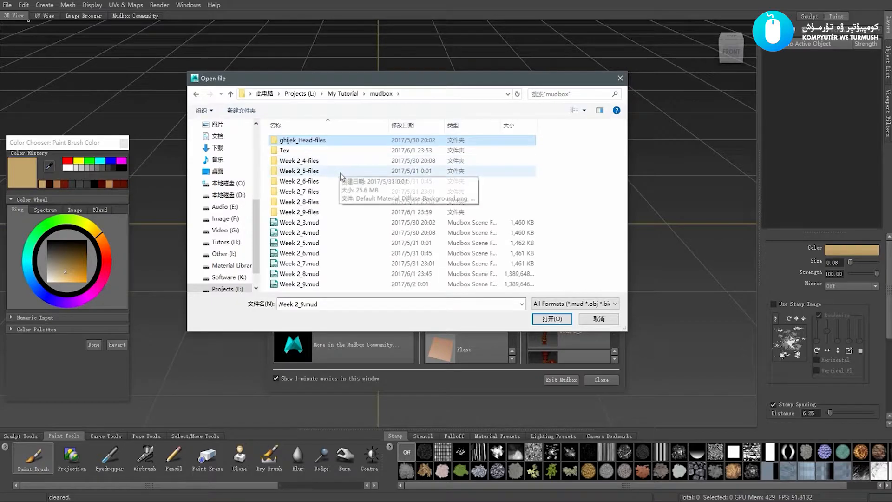
double_click(330, 160)
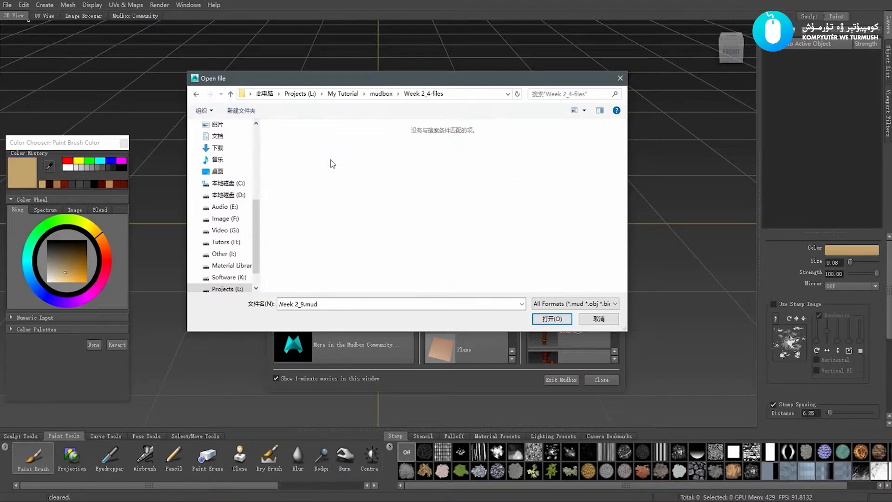
key("alt+Up")
key("alt+Up")
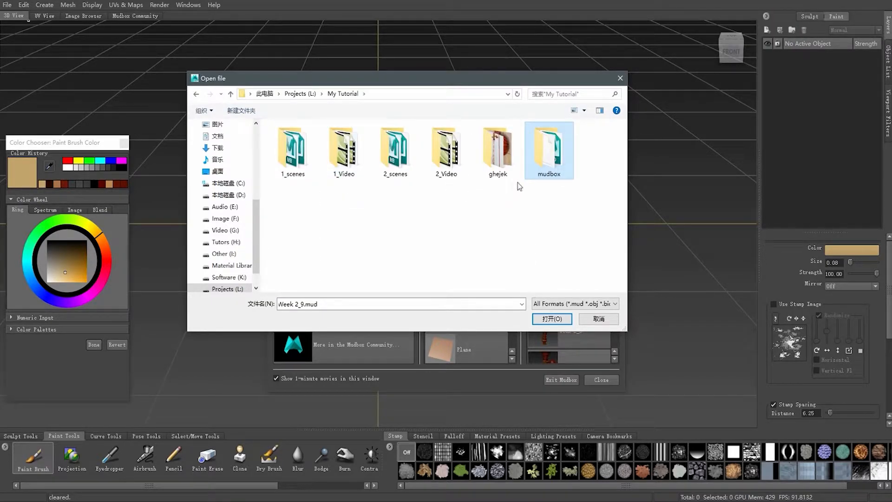
key("Return")
key("Return")
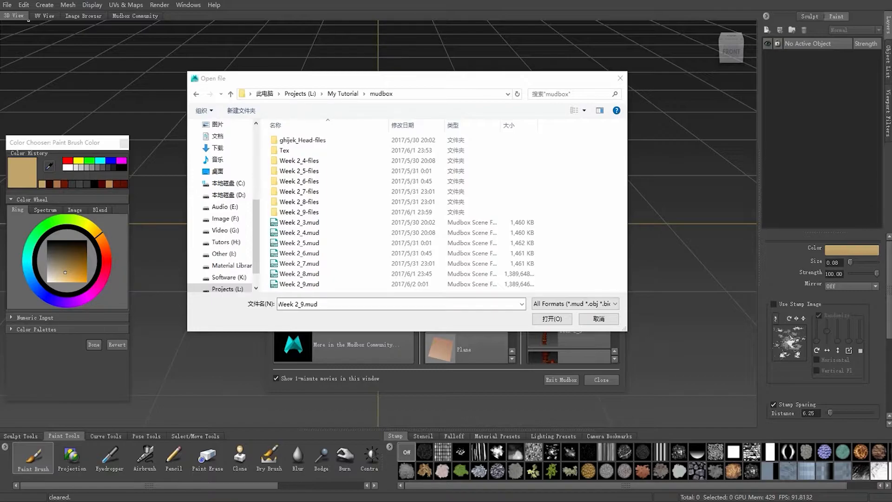
left_click(341, 150)
key("alt+Up")
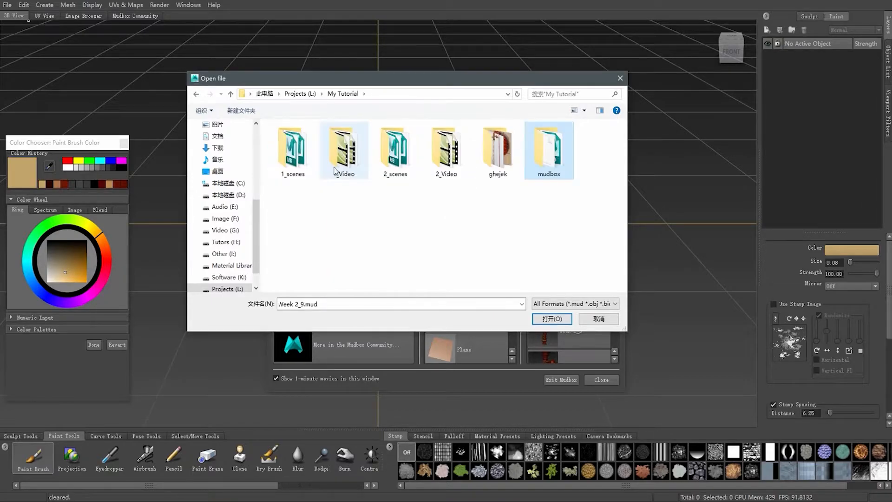
Go to the obj folder inside 2_scenes and choose ghijek_pede.obj as the file to open
double_click(395, 150)
double_click(297, 149)
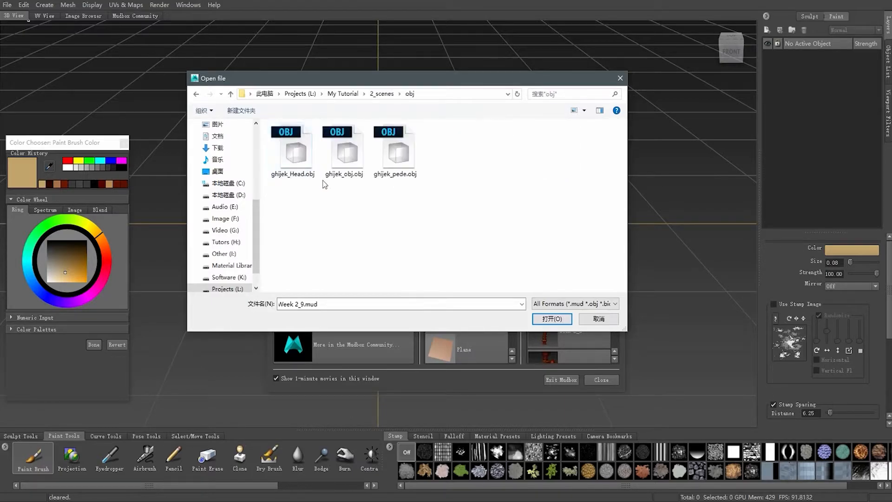
left_click(346, 156)
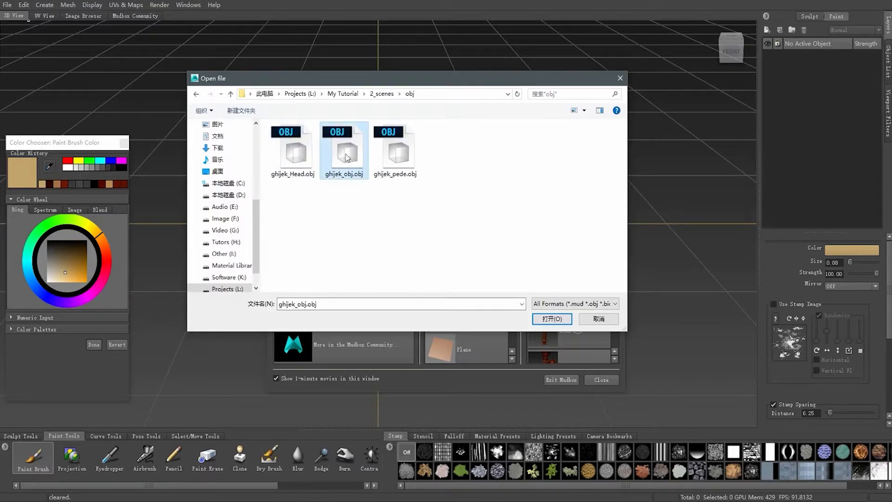
left_click(392, 160)
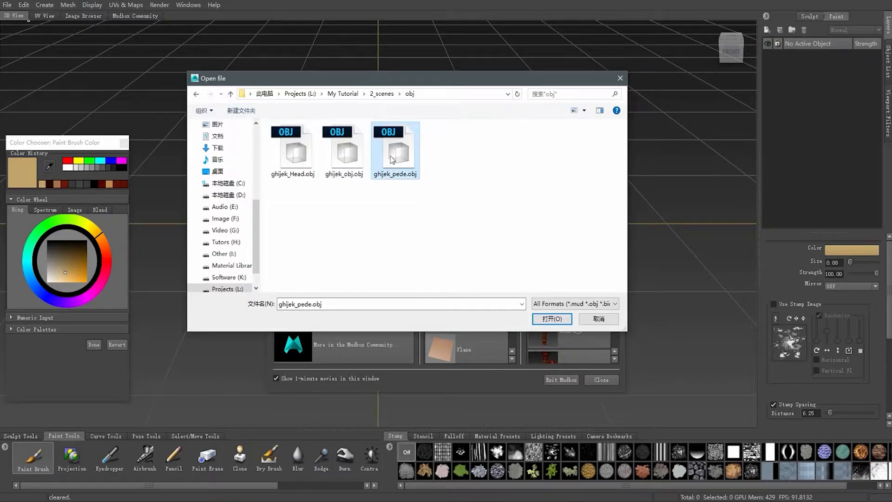